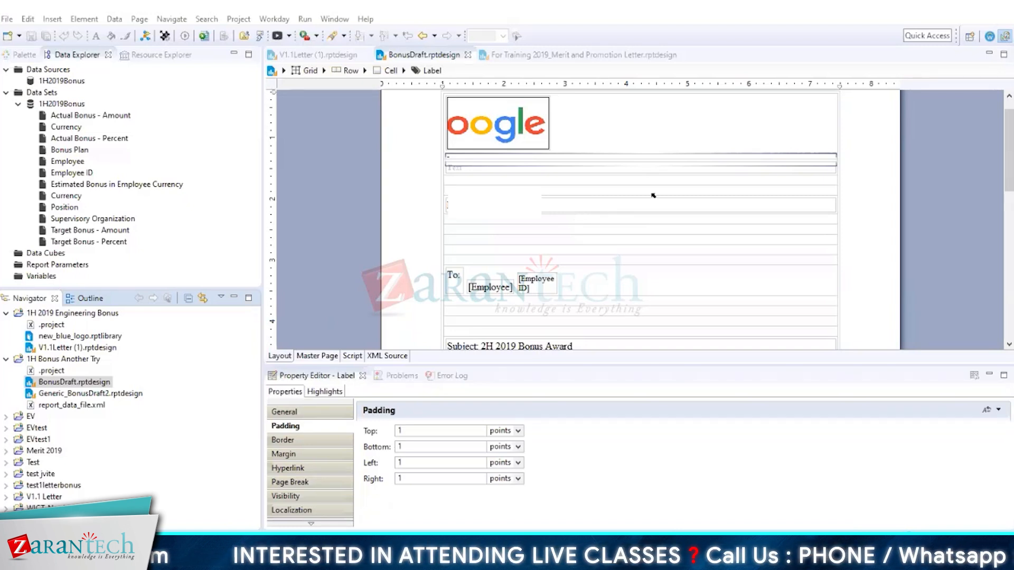
- Examine the logo image's source reference and the editing options available for the header cell containing it
{"action": "left_click", "coordinate": [997, 139]}
{"action": "scroll", "coordinate": [997, 140], "scroll_direction": "up", "scroll_amount": 1}
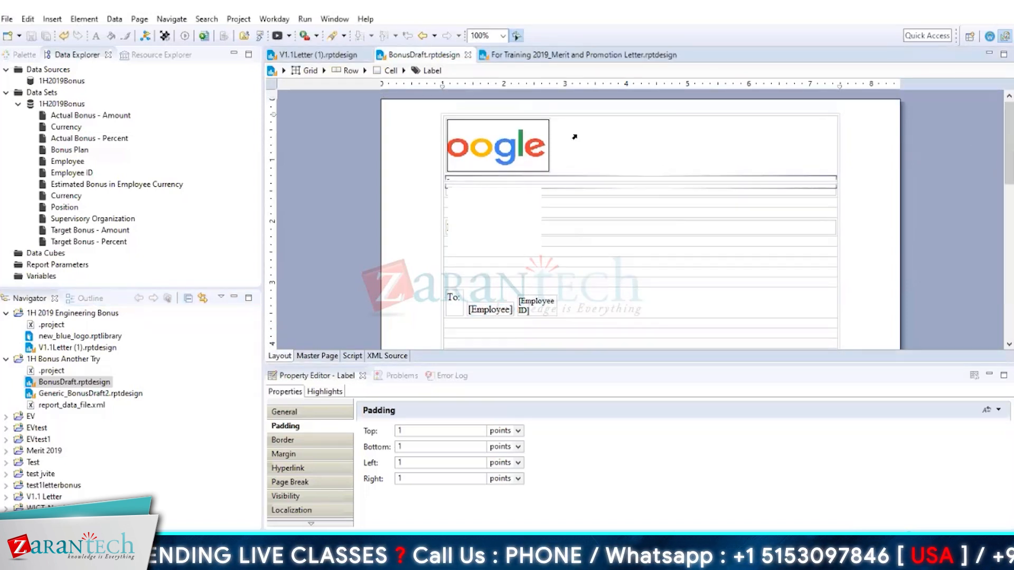
{"action": "left_click", "coordinate": [496, 160]}
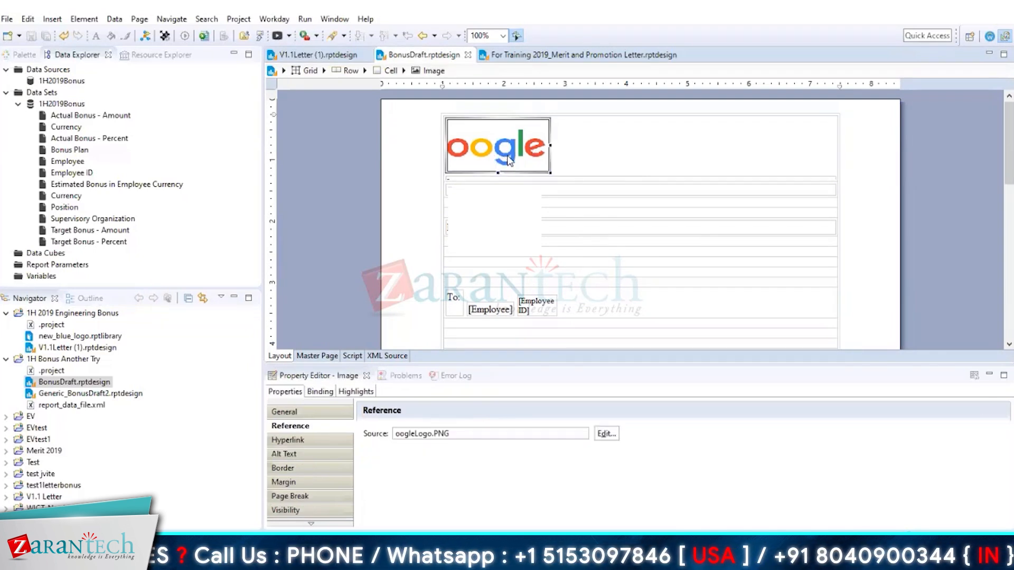
{"action": "left_click", "coordinate": [569, 160]}
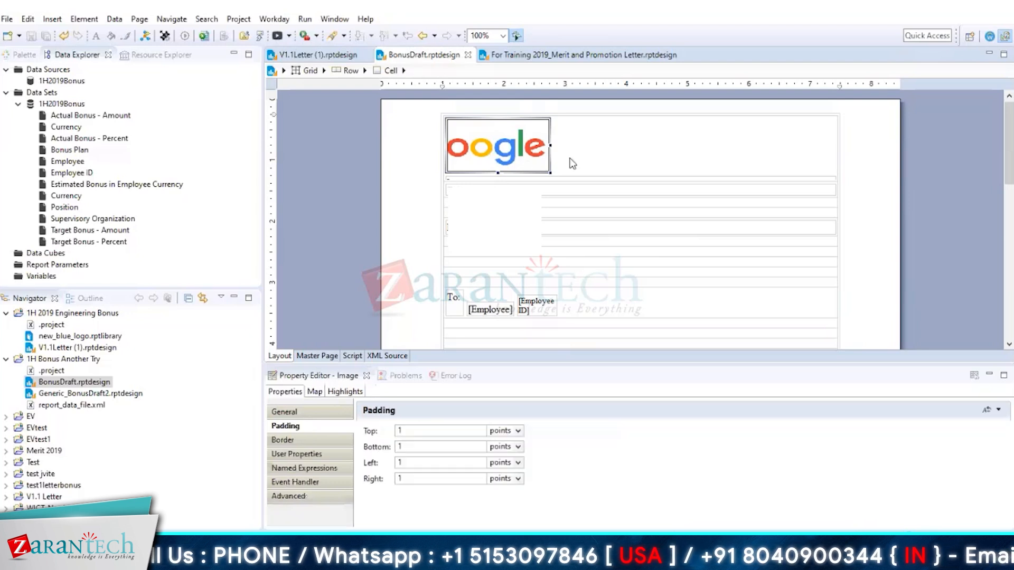
{"action": "right_click", "coordinate": [571, 163]}
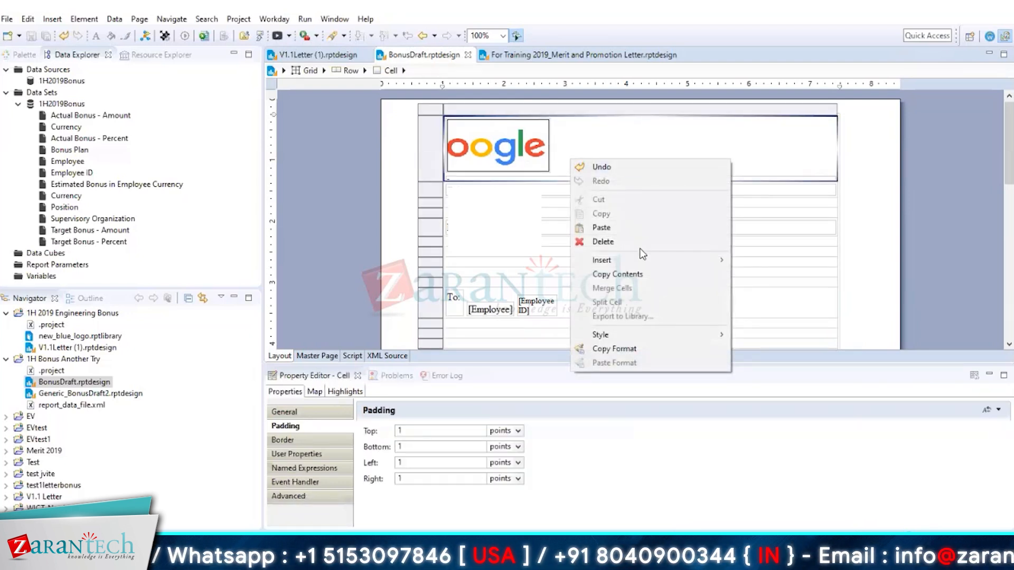
{"action": "mouse_move", "coordinate": [644, 257]}
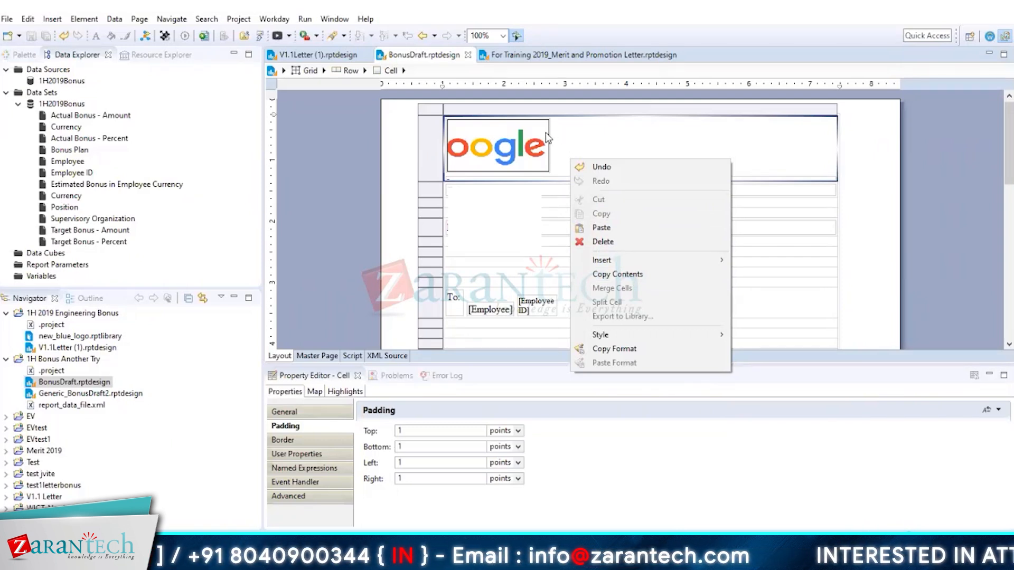
{"action": "left_click", "coordinate": [502, 190]}
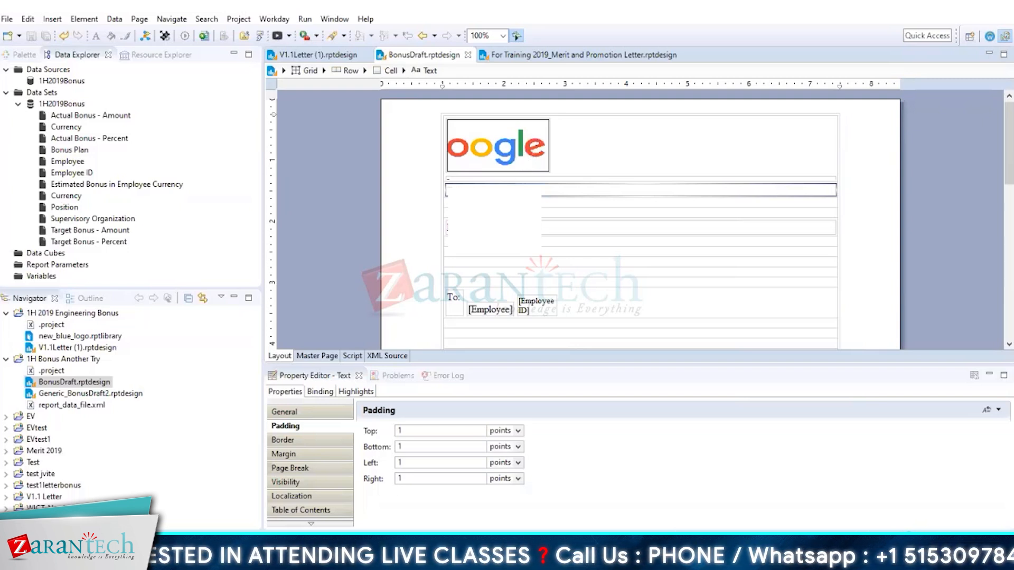
{"action": "right_click", "coordinate": [571, 159]}
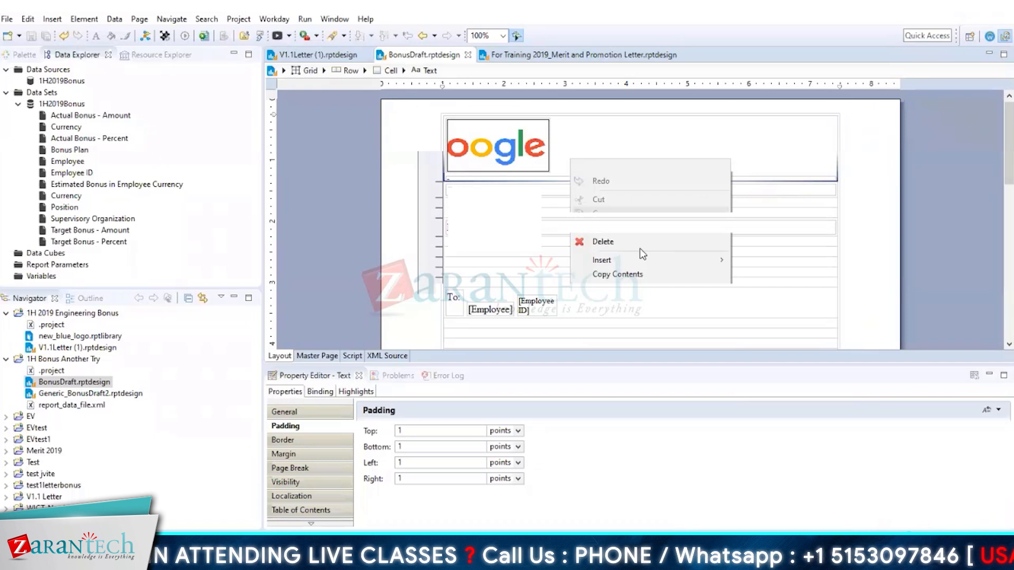
- Insert a label reading "SAMPLE BIRT LETTER" in the empty row below the header text element
{"action": "right_click", "coordinate": [465, 207]}
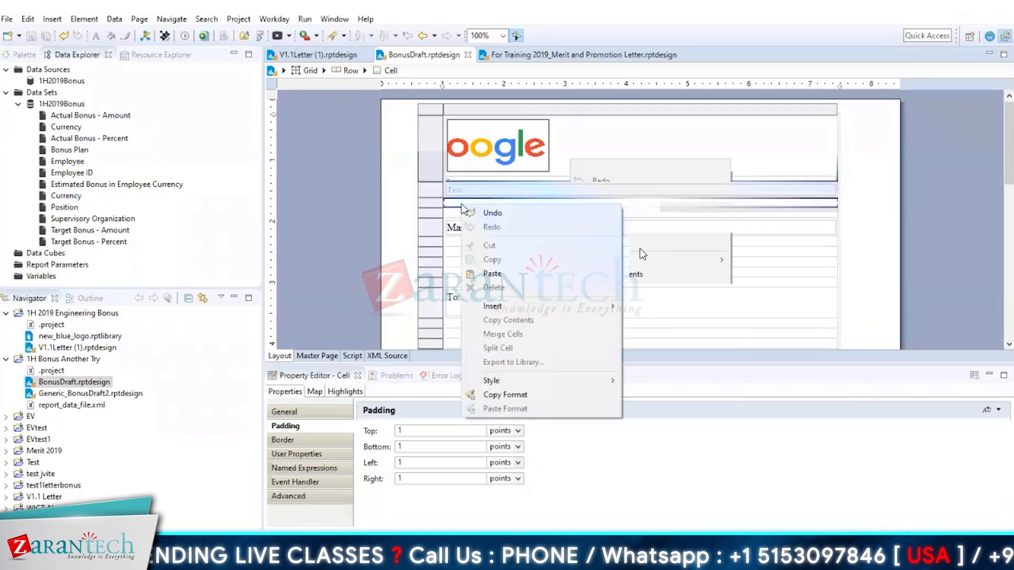
{"action": "mouse_move", "coordinate": [502, 306]}
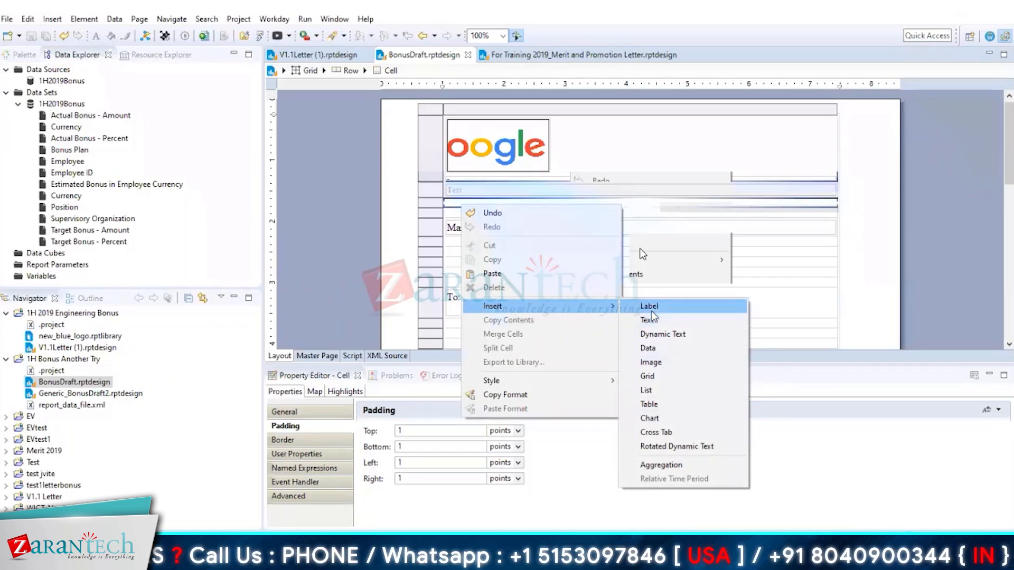
{"action": "left_click", "coordinate": [650, 309]}
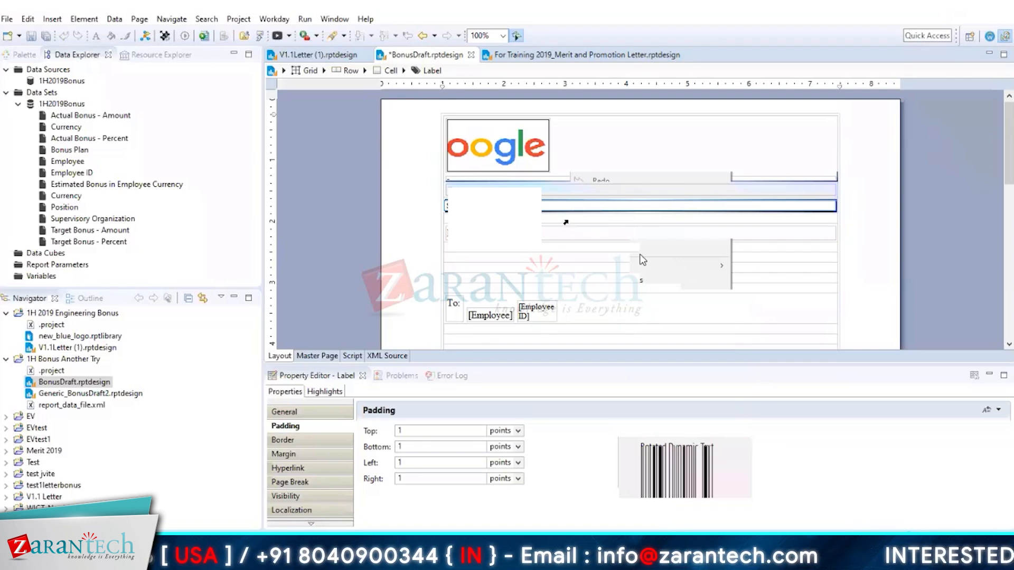
{"action": "left_click", "coordinate": [567, 219]}
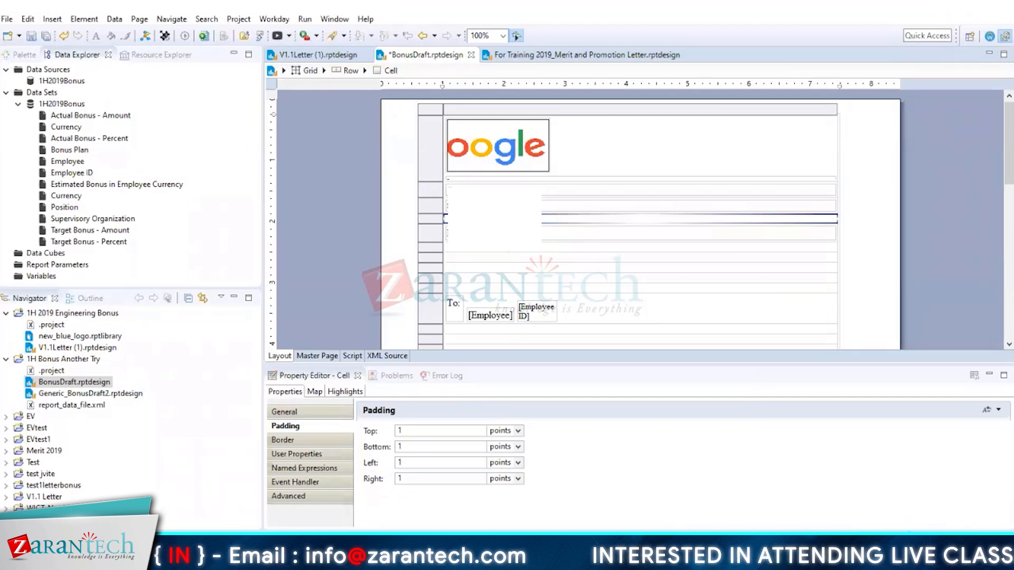
{"action": "scroll", "coordinate": [638, 219], "scroll_direction": "down", "scroll_amount": 3}
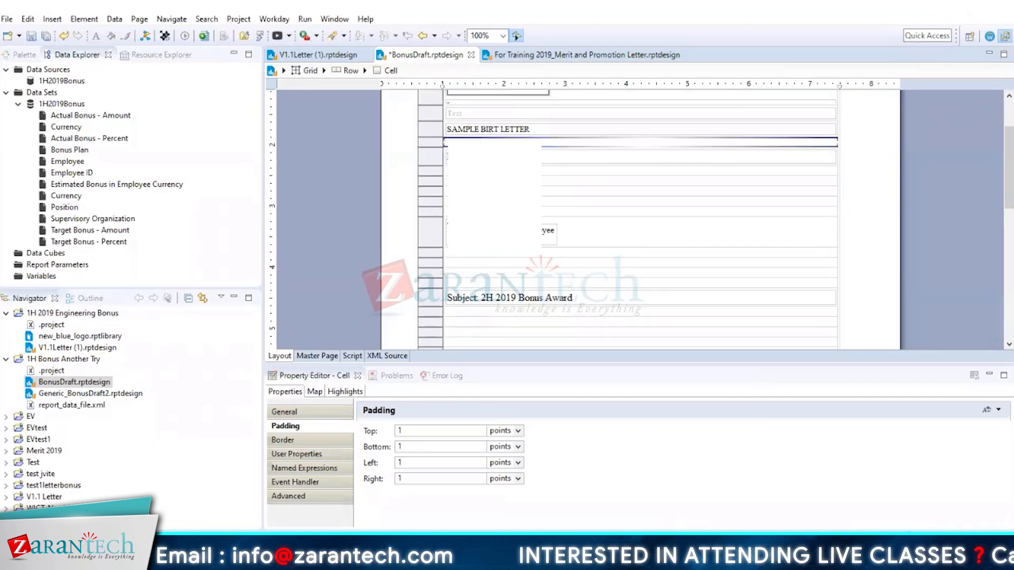
{"action": "left_click", "coordinate": [454, 236]}
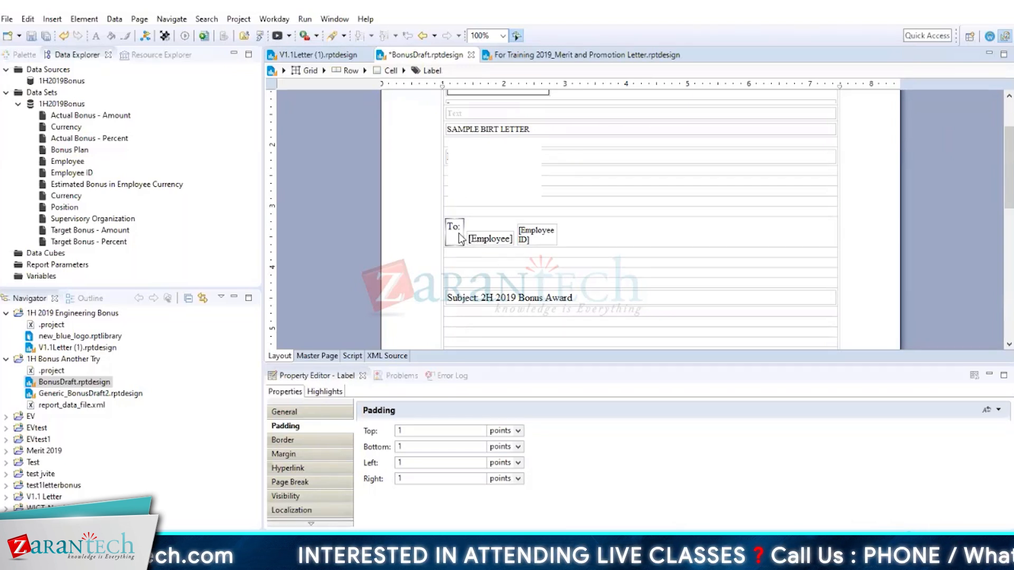
{"action": "right_click", "coordinate": [459, 238]}
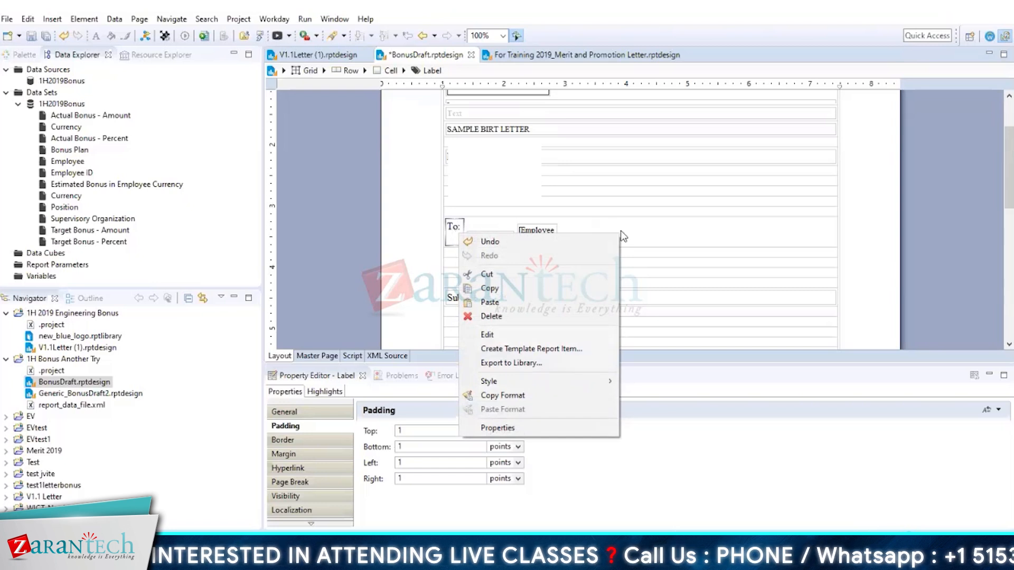
{"action": "left_click", "coordinate": [655, 233]}
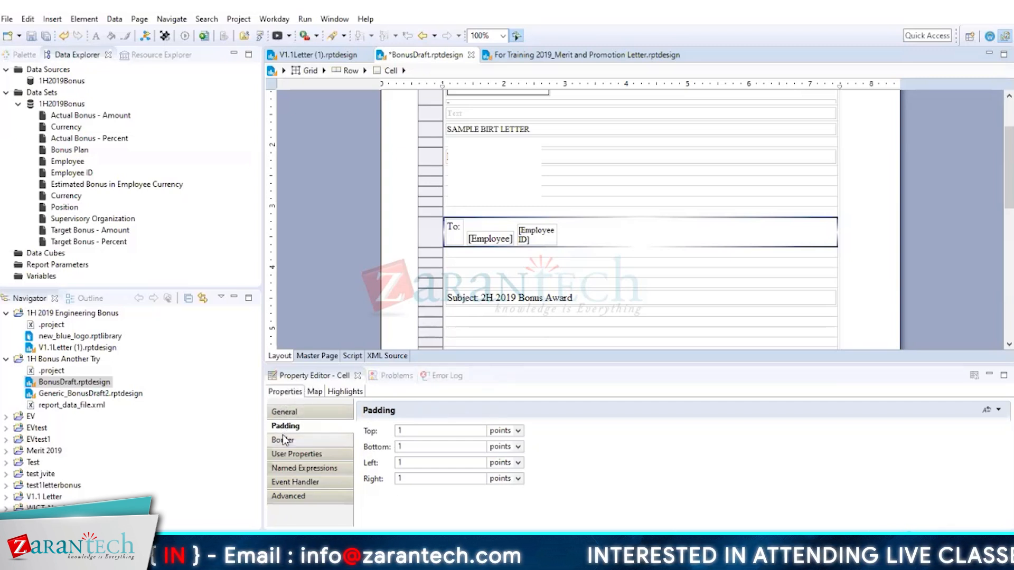
- Set the left padding of the Employee ID field in the "To:" row to 10 points
{"action": "left_click", "coordinate": [542, 246]}
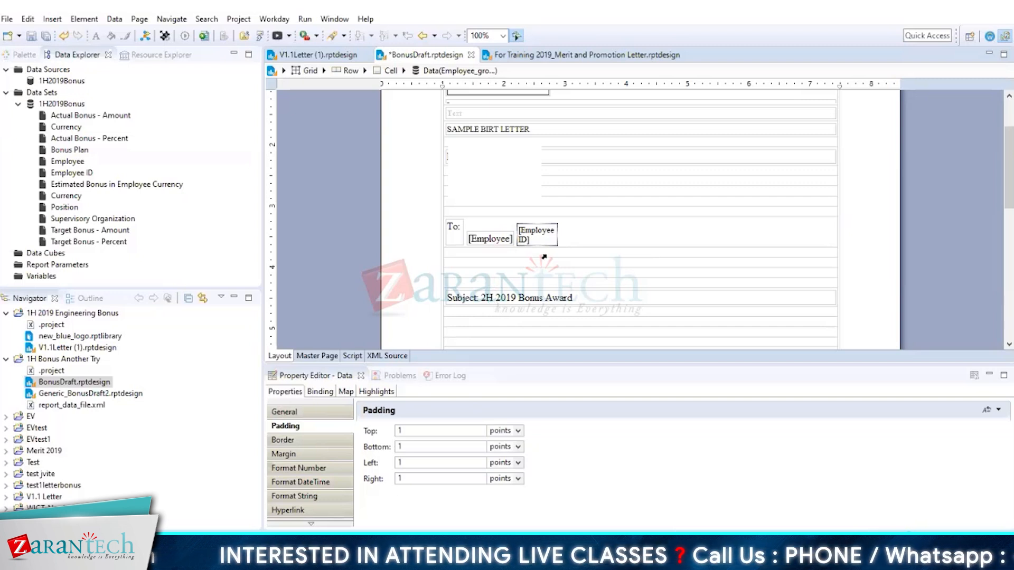
{"action": "left_click", "coordinate": [411, 464]}
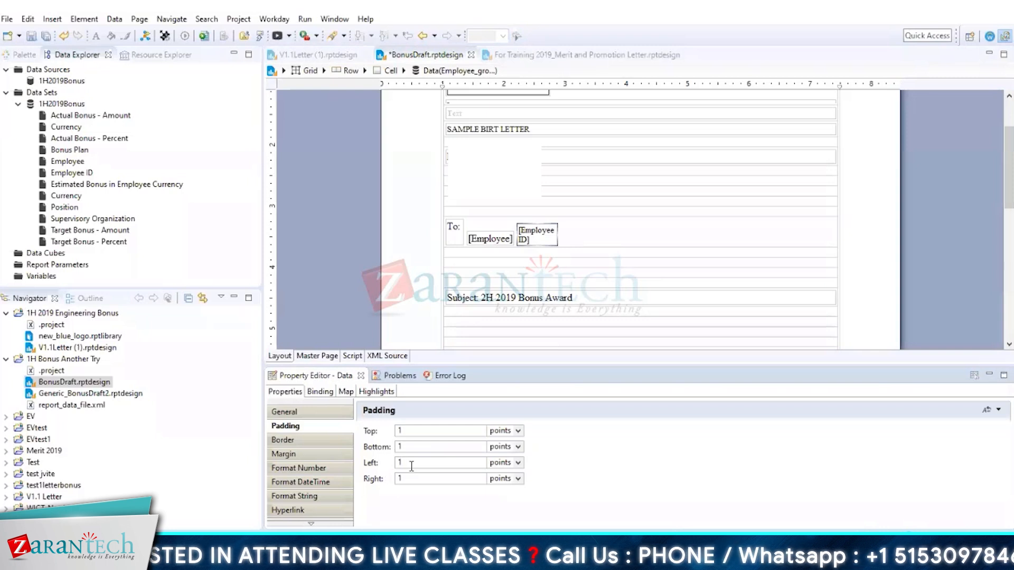
{"action": "type", "text": "0"}
{"action": "key", "text": "Return"}
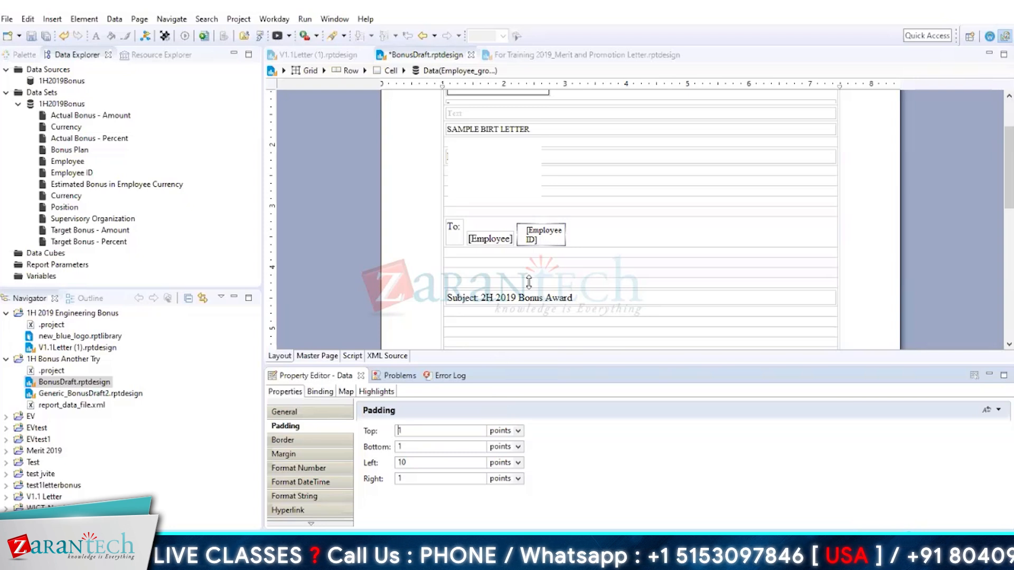
{"action": "left_click", "coordinate": [499, 258]}
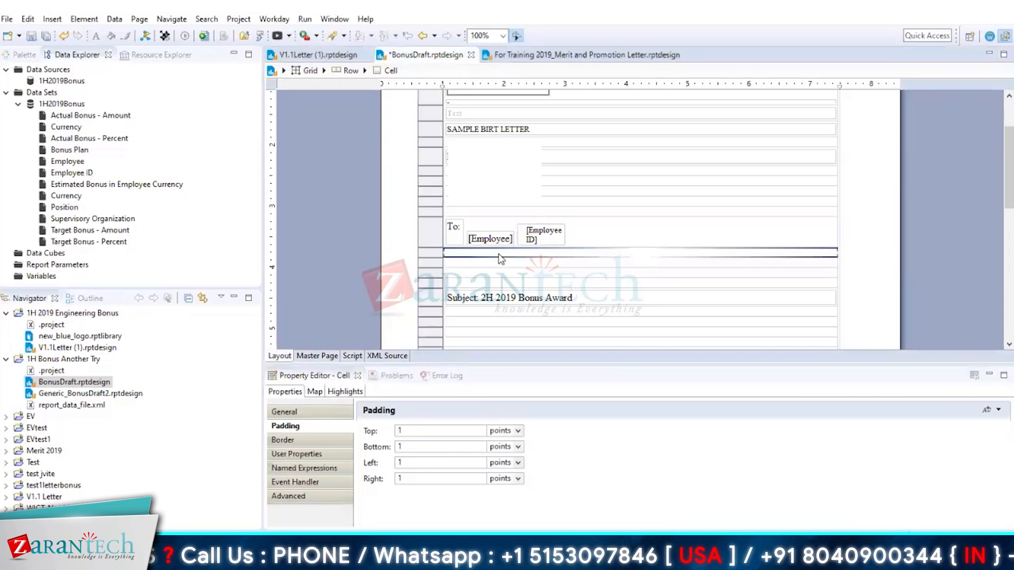
- Delete the Currency field that follows the Actual Bonus amount in the "Congratulations!" paragraph
{"action": "scroll", "coordinate": [501, 259], "scroll_direction": "down", "scroll_amount": 3}
{"action": "scroll", "coordinate": [501, 259], "scroll_direction": "down", "scroll_amount": 3}
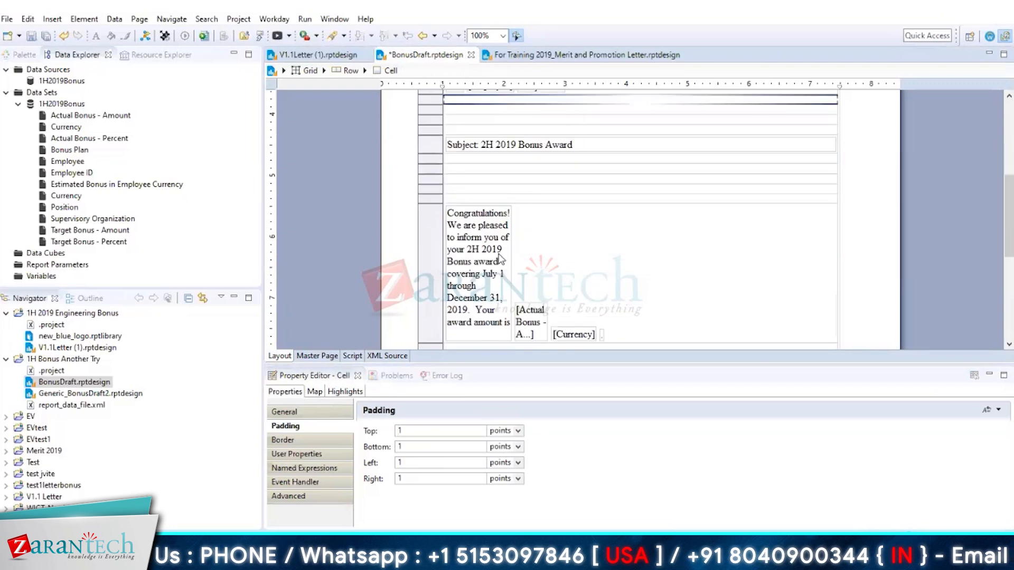
{"action": "scroll", "coordinate": [500, 258], "scroll_direction": "down", "scroll_amount": 3}
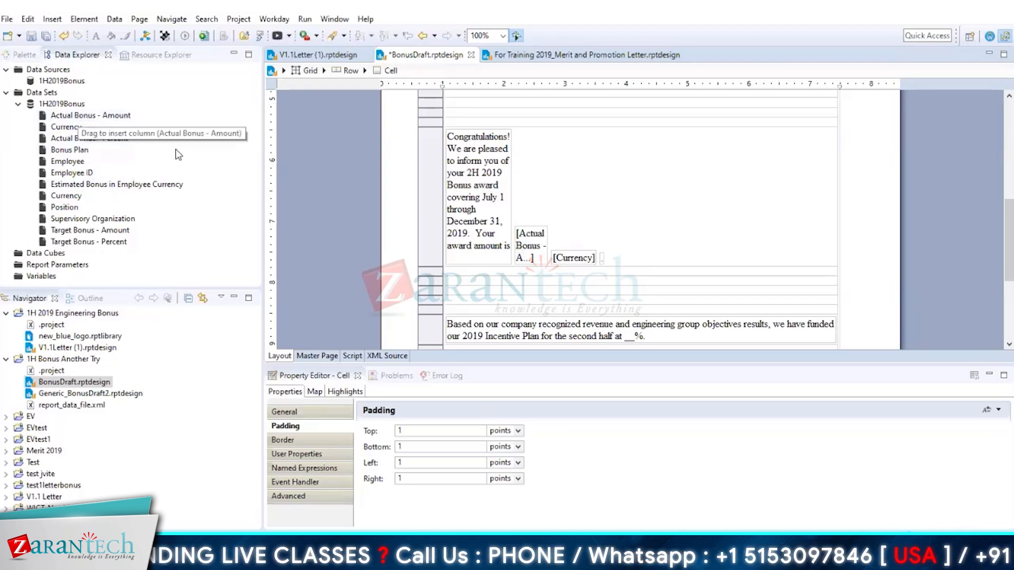
{"action": "left_click", "coordinate": [560, 260]}
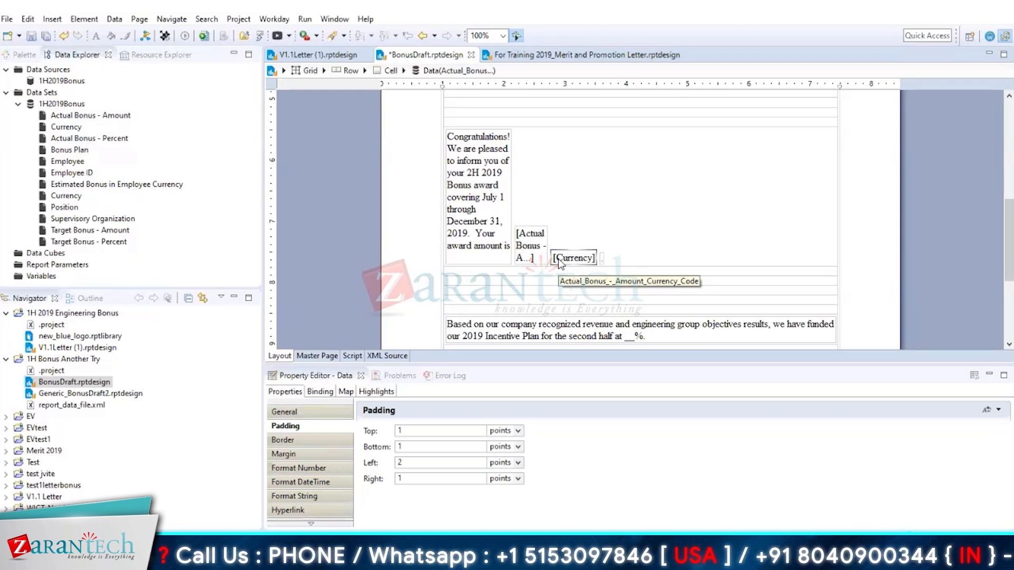
{"action": "key", "text": "Delete"}
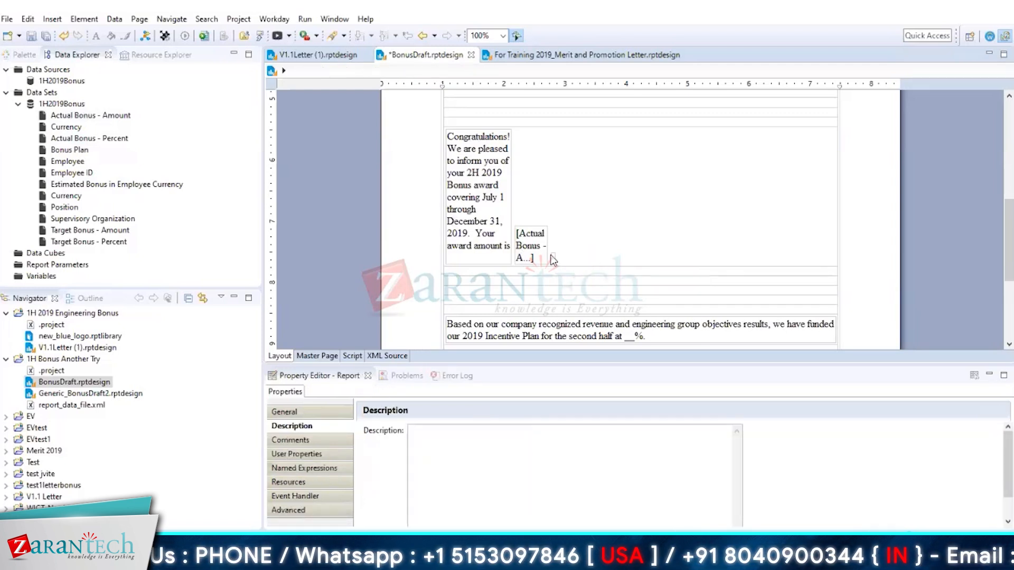
- Insert the Currency column listed under Actual Bonus - Amount directly after the bonus amount field in the "Congratulations!" row
{"action": "left_click", "coordinate": [551, 258]}
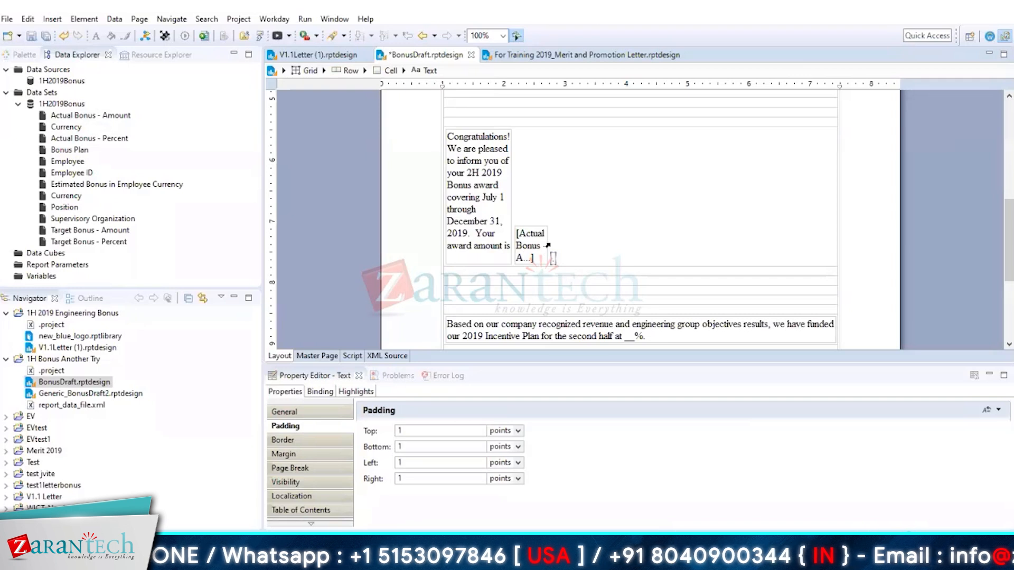
{"action": "left_click", "coordinate": [551, 246]}
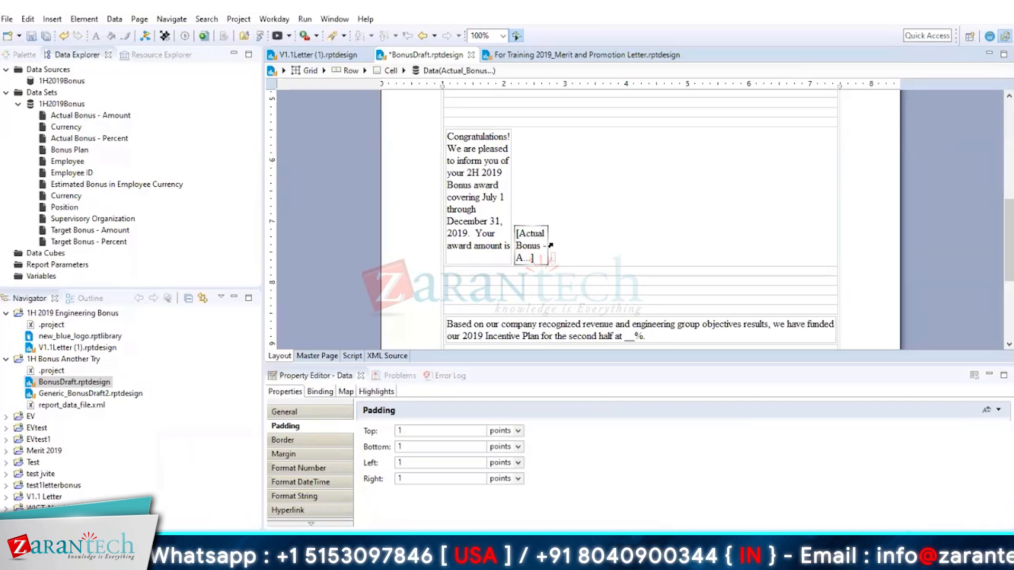
{"action": "left_click", "coordinate": [553, 247]}
{"action": "left_click", "coordinate": [552, 245]}
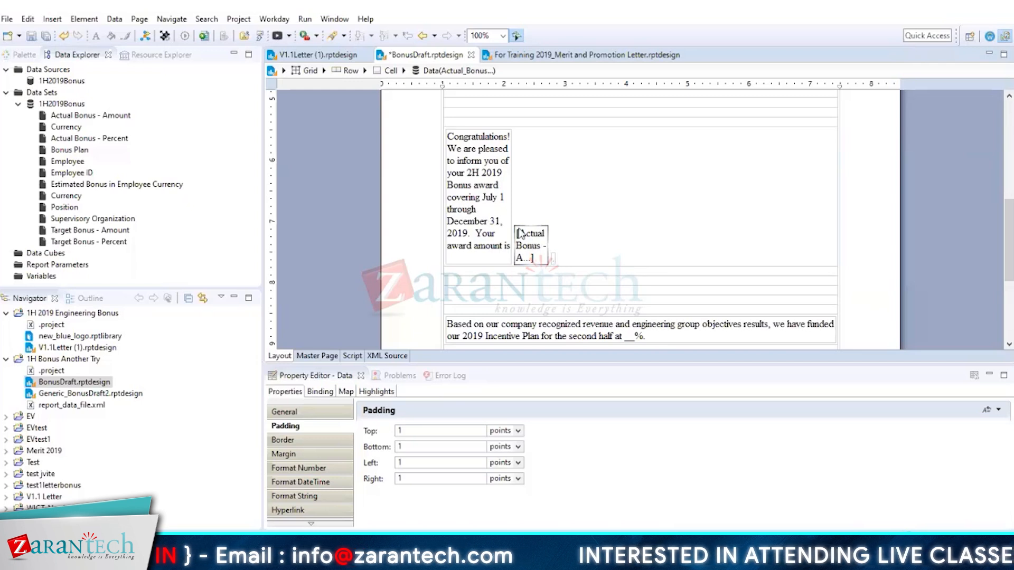
{"action": "left_click", "coordinate": [284, 414]}
{"action": "left_click", "coordinate": [287, 426]}
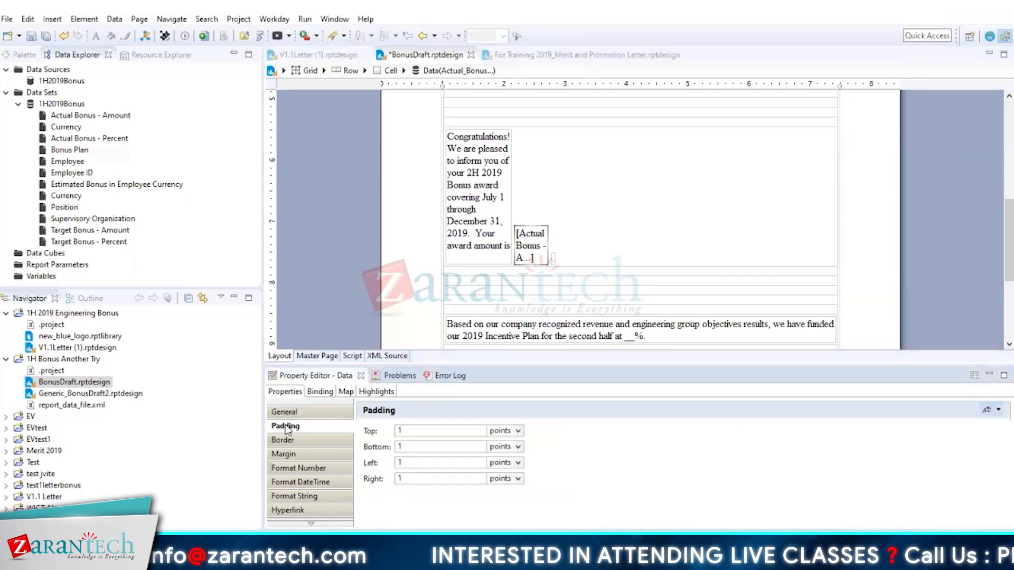
{"action": "left_click", "coordinate": [287, 413]}
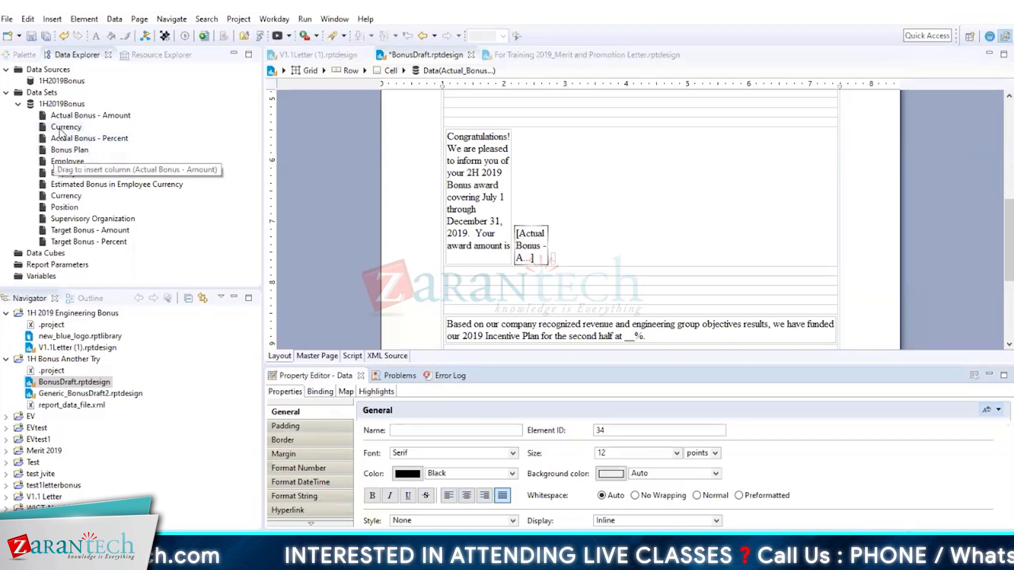
{"action": "left_click_drag", "start_coordinate": [60, 130], "coordinate": [551, 257]}
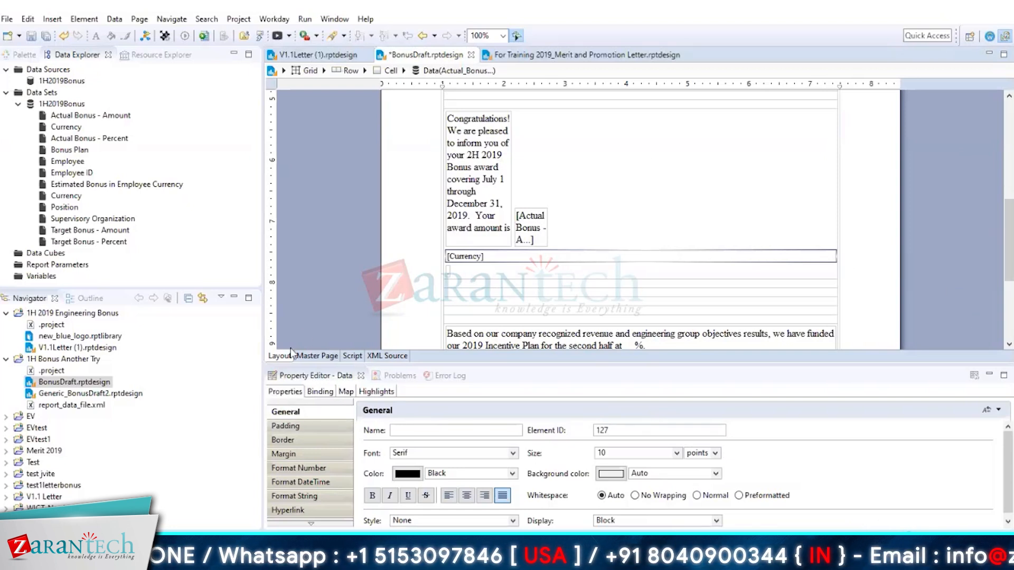
- Change the inserted Currency field's display to Inline
{"action": "left_click", "coordinate": [997, 474]}
{"action": "scroll", "coordinate": [997, 474], "scroll_direction": "down", "scroll_amount": 1}
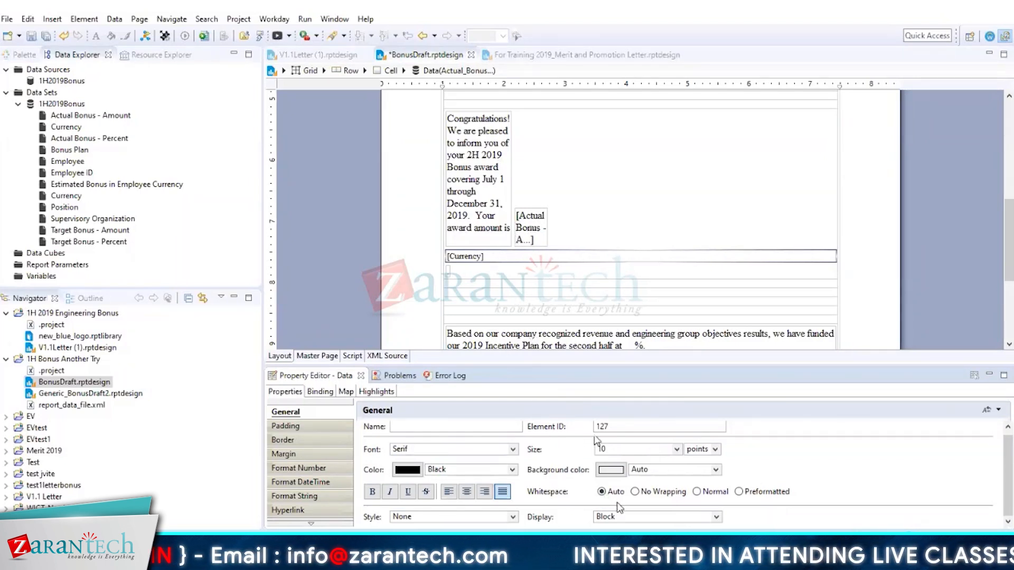
{"action": "left_click", "coordinate": [715, 518]}
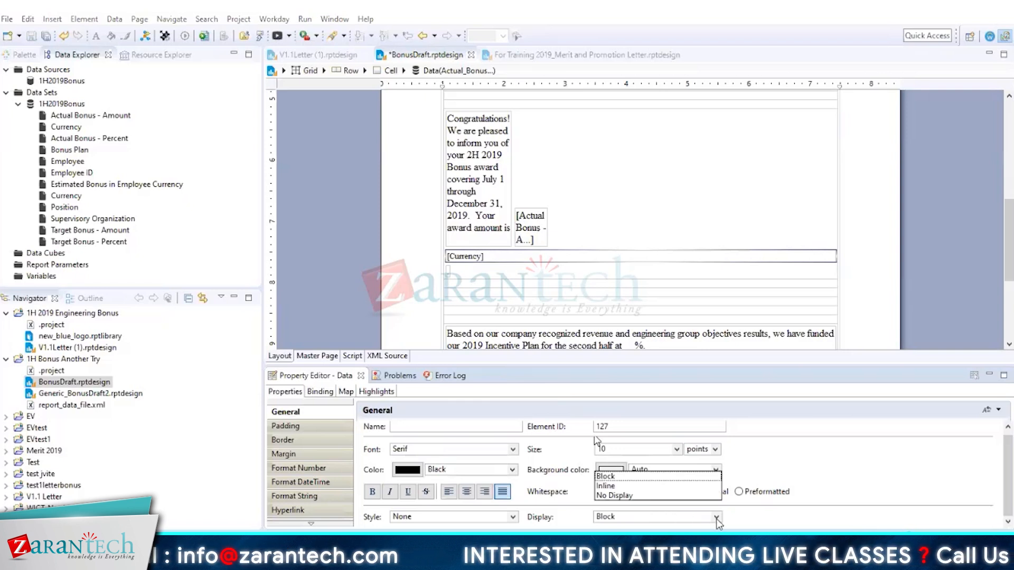
{"action": "left_click", "coordinate": [607, 486]}
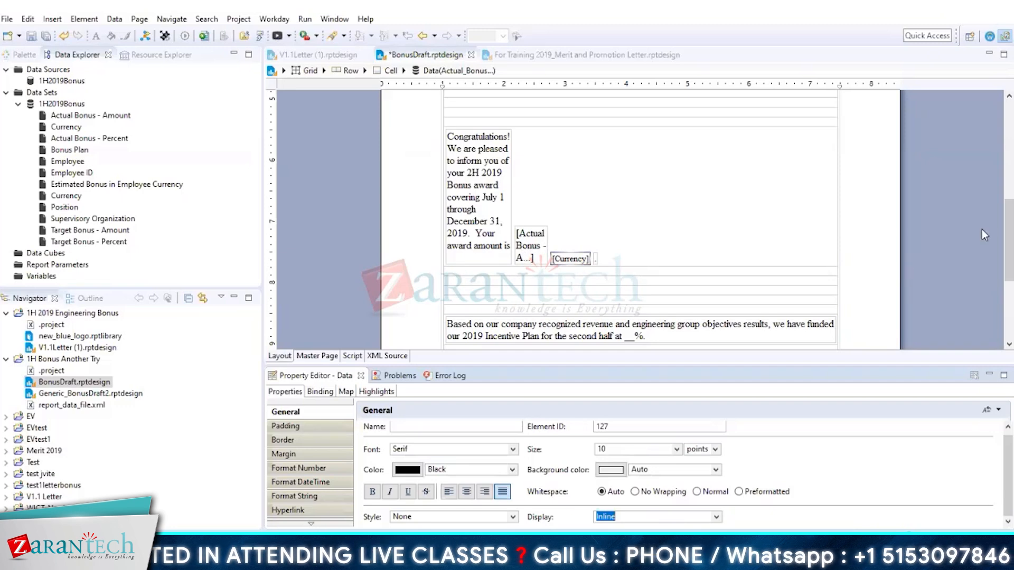
- Insert a text item reading "We had an awesome year!!" in the empty cell above the "Based on our company recognized revenue" paragraph
{"action": "left_click_drag", "start_coordinate": [1007, 220], "coordinate": [997, 229]}
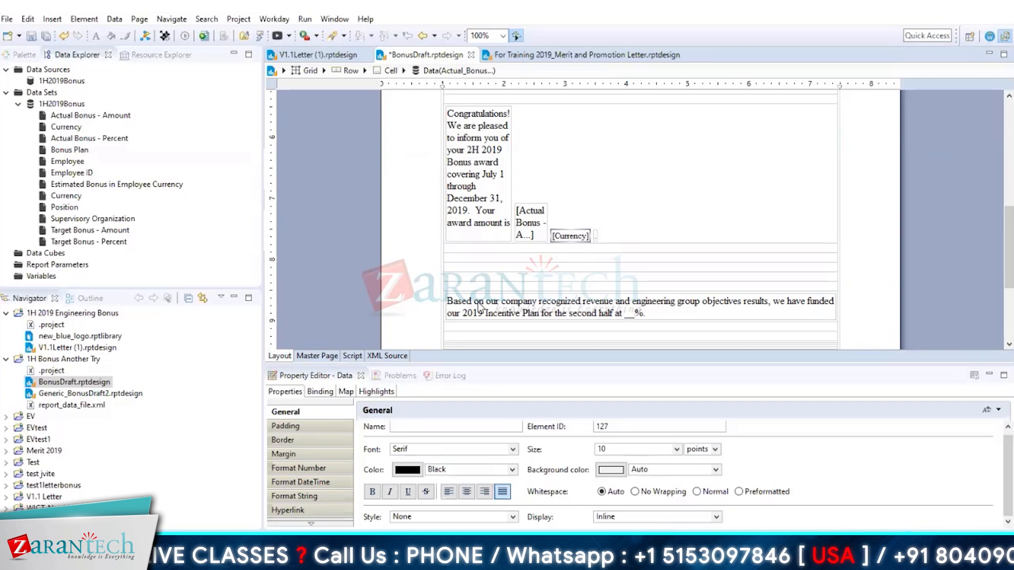
{"action": "left_click", "coordinate": [478, 308]}
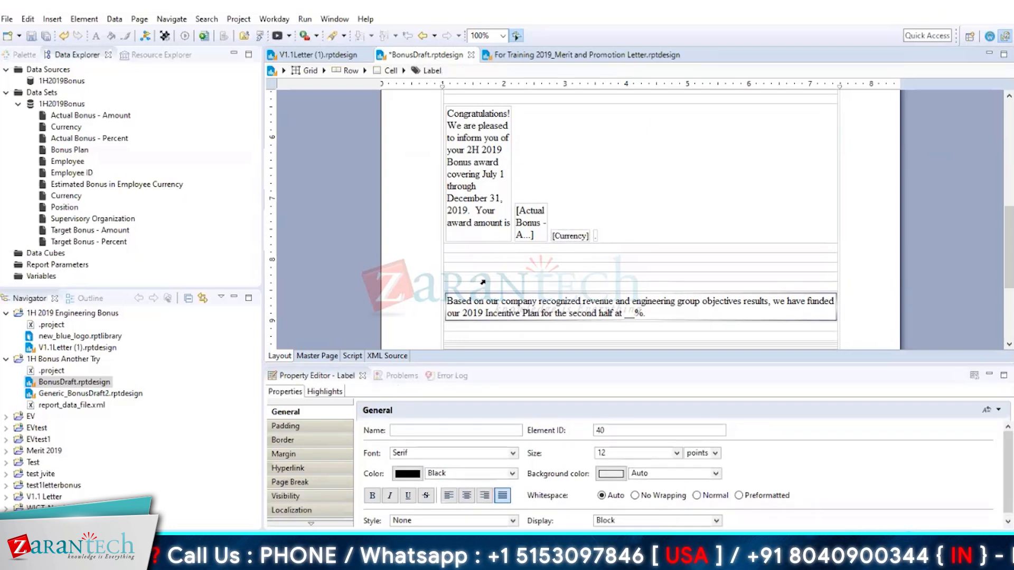
{"action": "right_click", "coordinate": [479, 288]}
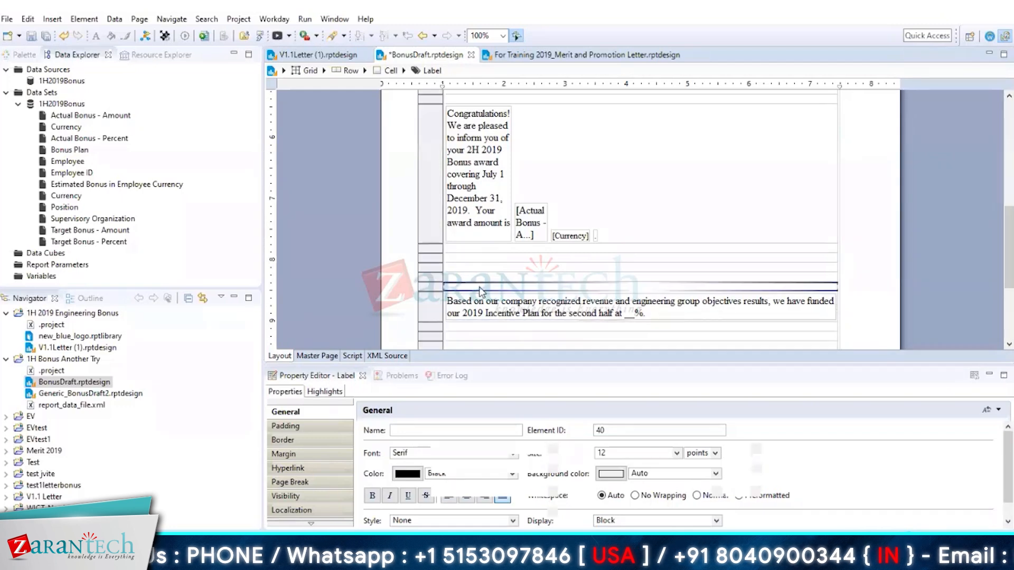
{"action": "mouse_move", "coordinate": [525, 388]}
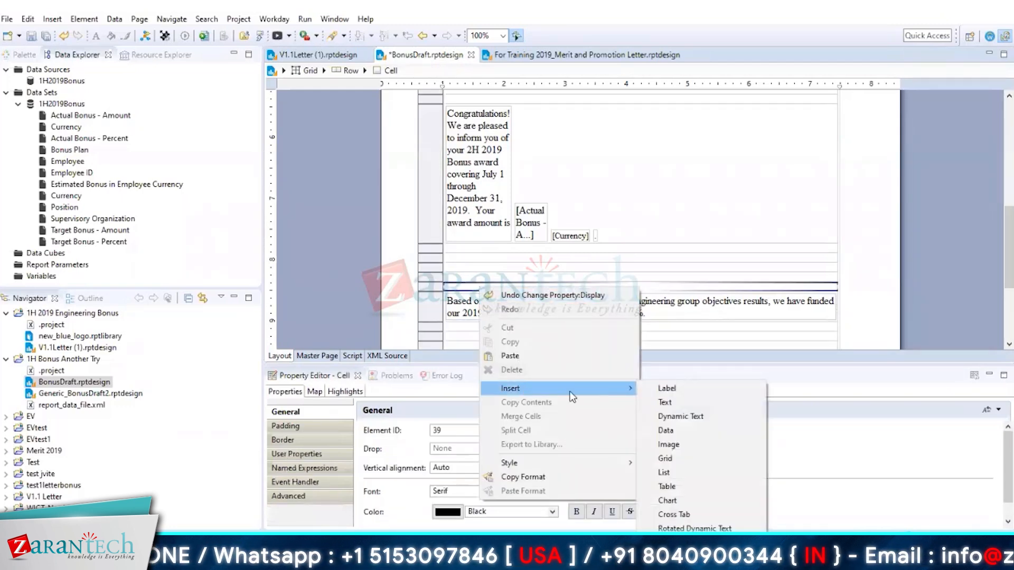
{"action": "left_click", "coordinate": [665, 402]}
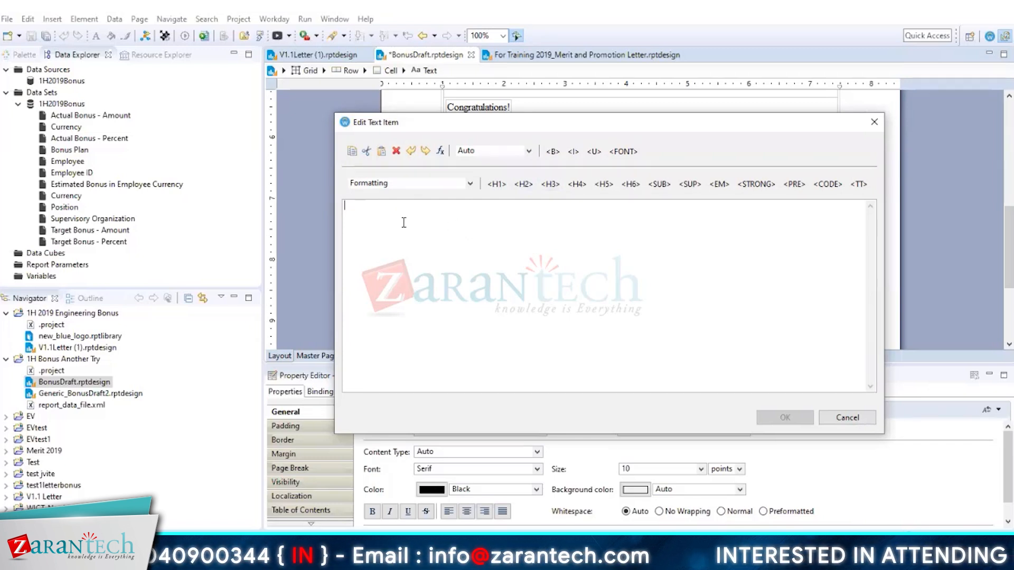
{"action": "type", "text": "We had an"}
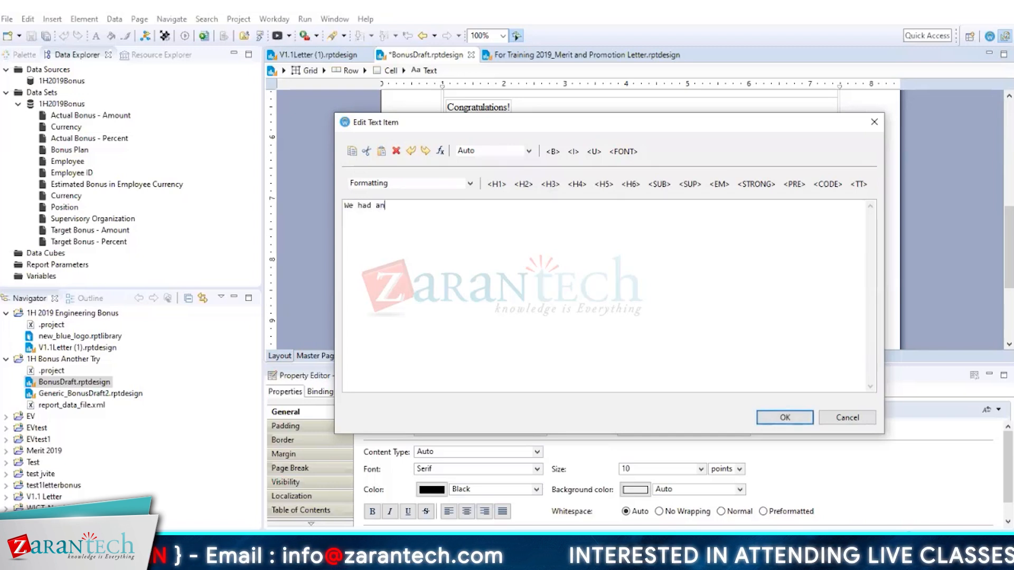
{"action": "type", "text": " awesome year!!"}
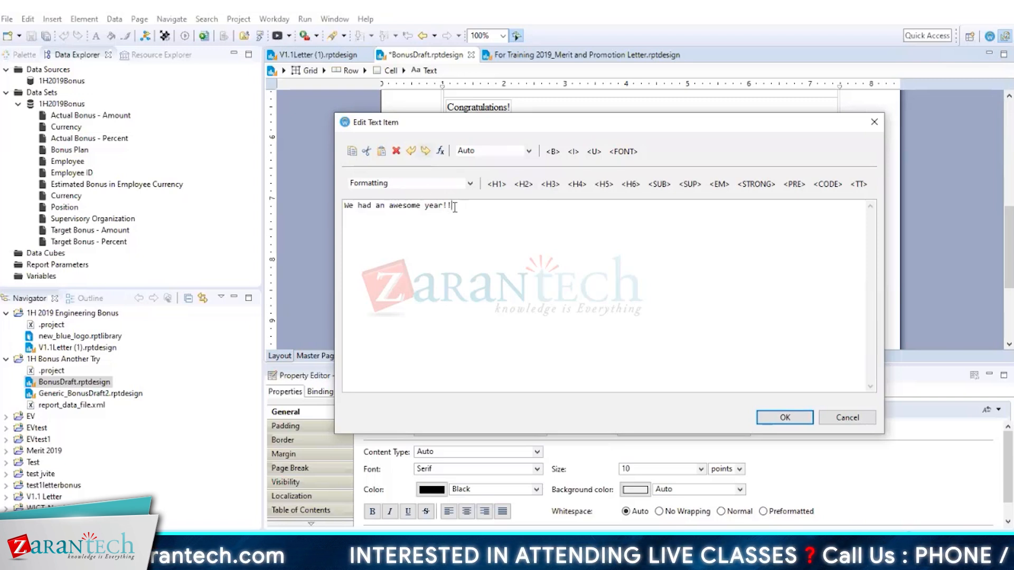
- Wrap the whole "We had an awesome year!!" text in bold tags and accept the text item
{"action": "left_click_drag", "start_coordinate": [458, 206], "coordinate": [294, 175]}
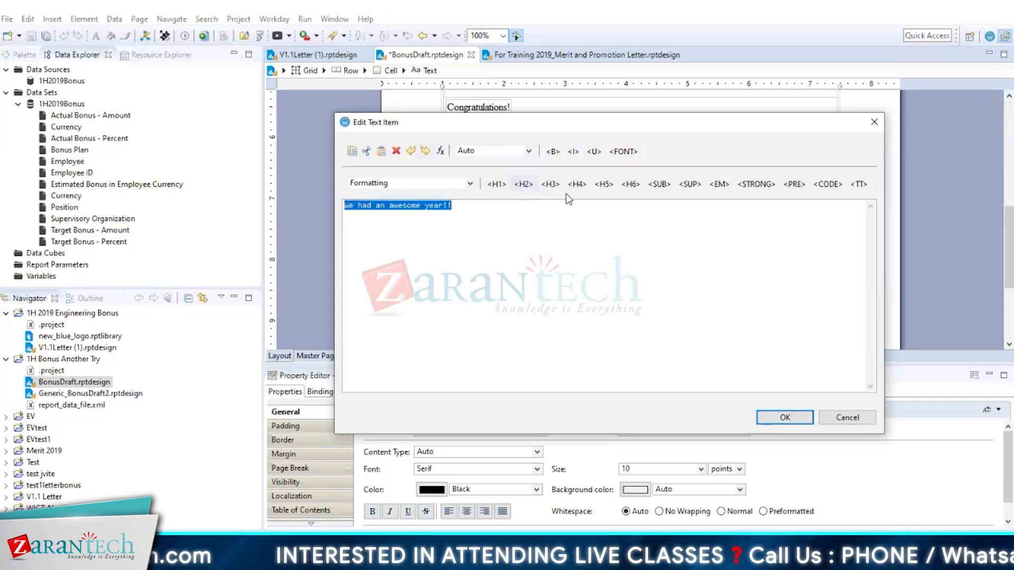
{"action": "left_click", "coordinate": [554, 152]}
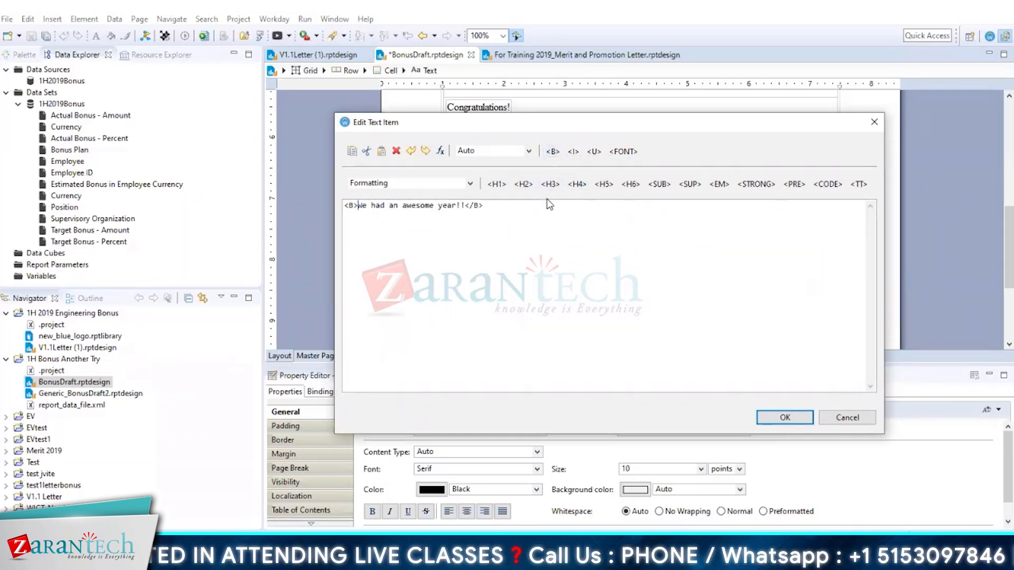
{"action": "left_click", "coordinate": [760, 418]}
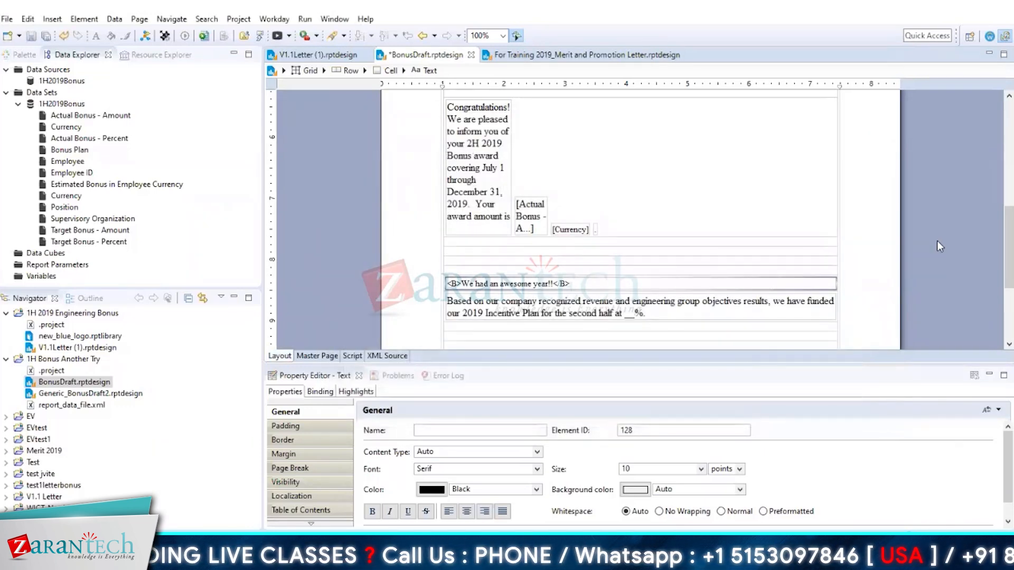
- Look over the rest of the letter layout and save the BonusDraft report design
{"action": "scroll", "coordinate": [997, 231], "scroll_direction": "down", "scroll_amount": 5}
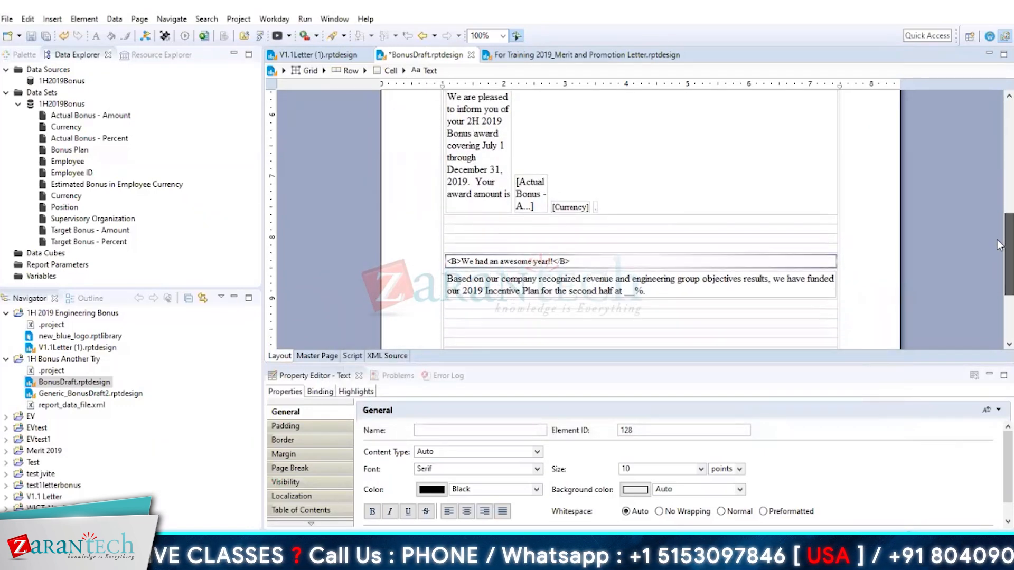
{"action": "scroll", "coordinate": [998, 266], "scroll_direction": "down", "scroll_amount": 2}
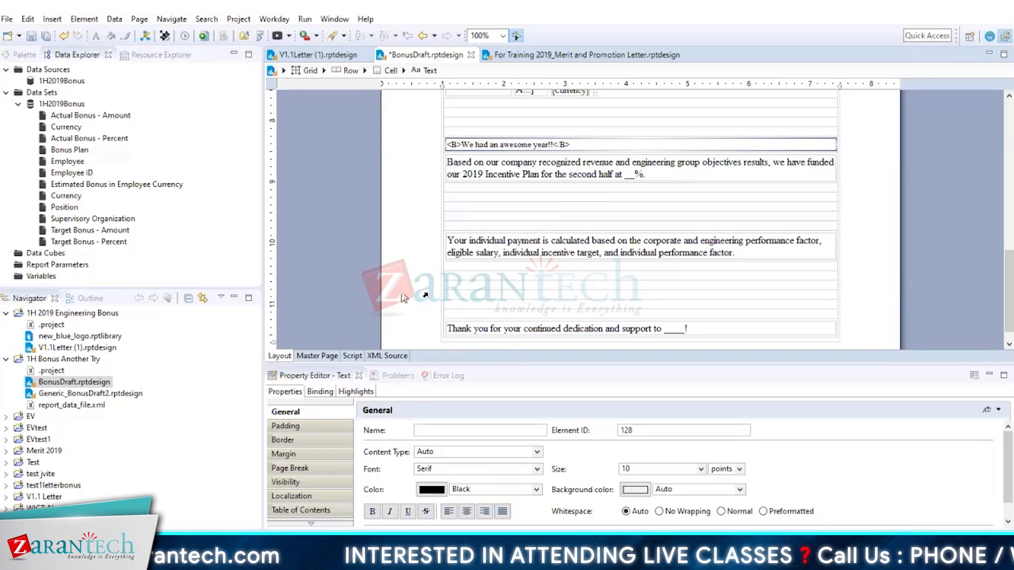
{"action": "left_click_drag", "start_coordinate": [999, 302], "coordinate": [999, 151]}
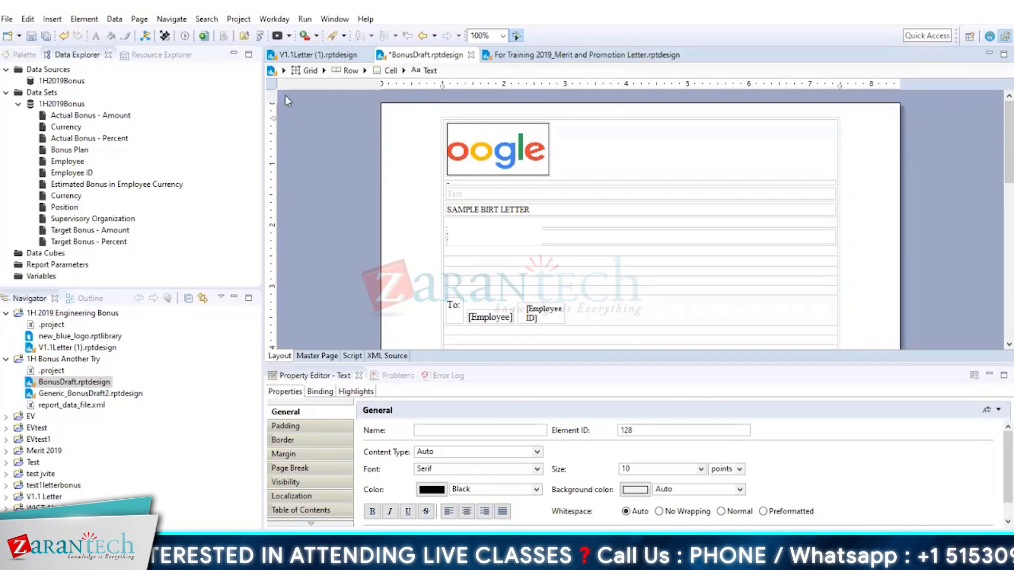
{"action": "left_click", "coordinate": [33, 36]}
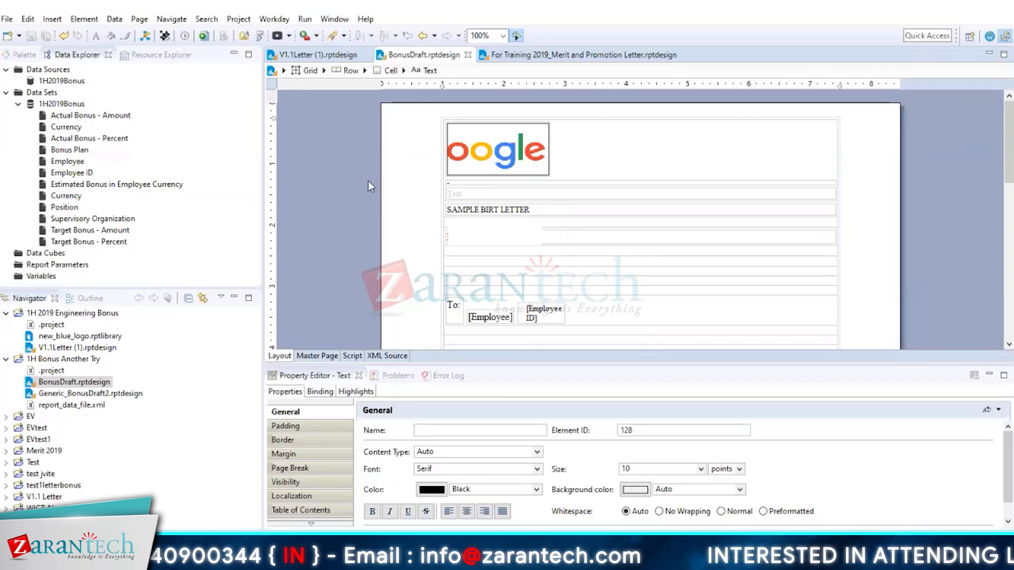
- Preview the BonusDraft report as HTML
{"action": "left_click", "coordinate": [289, 36]}
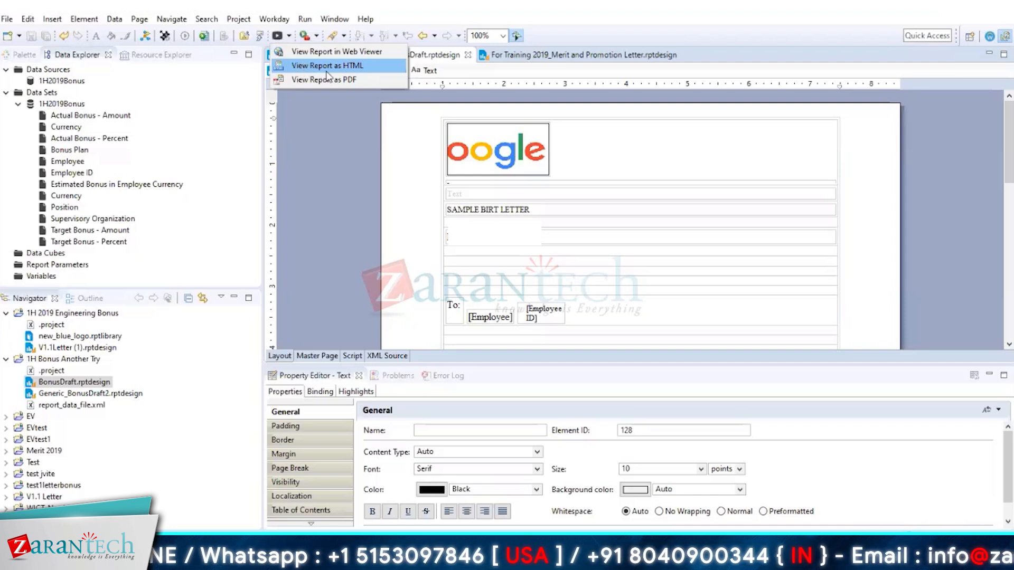
{"action": "left_click", "coordinate": [304, 20]}
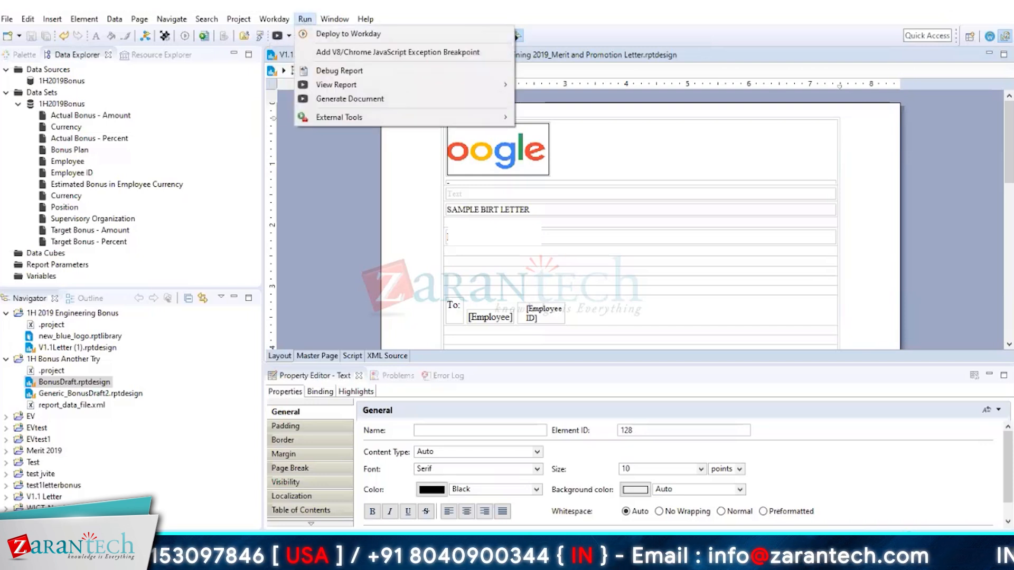
{"action": "key", "text": "Escape"}
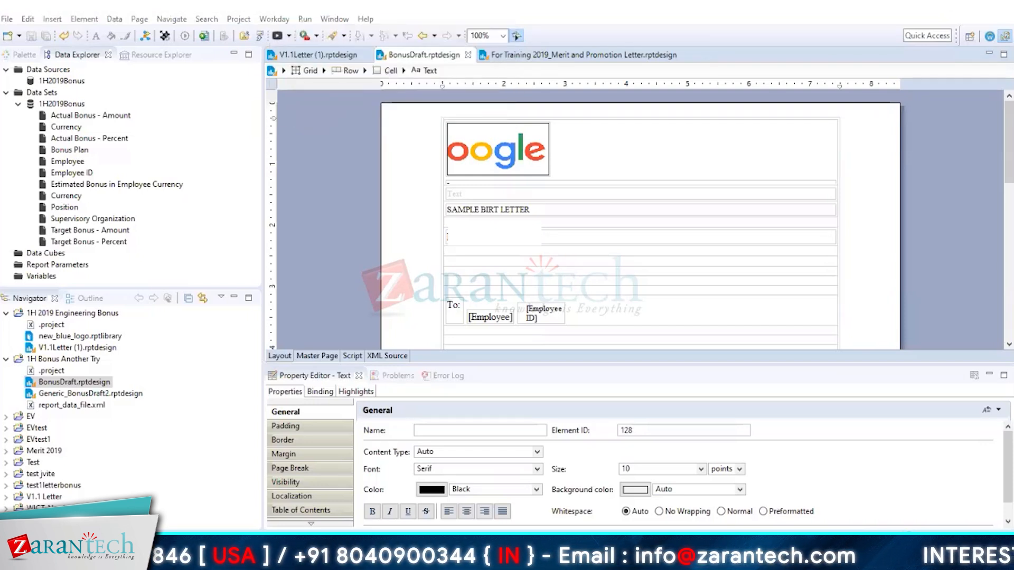
{"action": "left_click", "coordinate": [304, 20]}
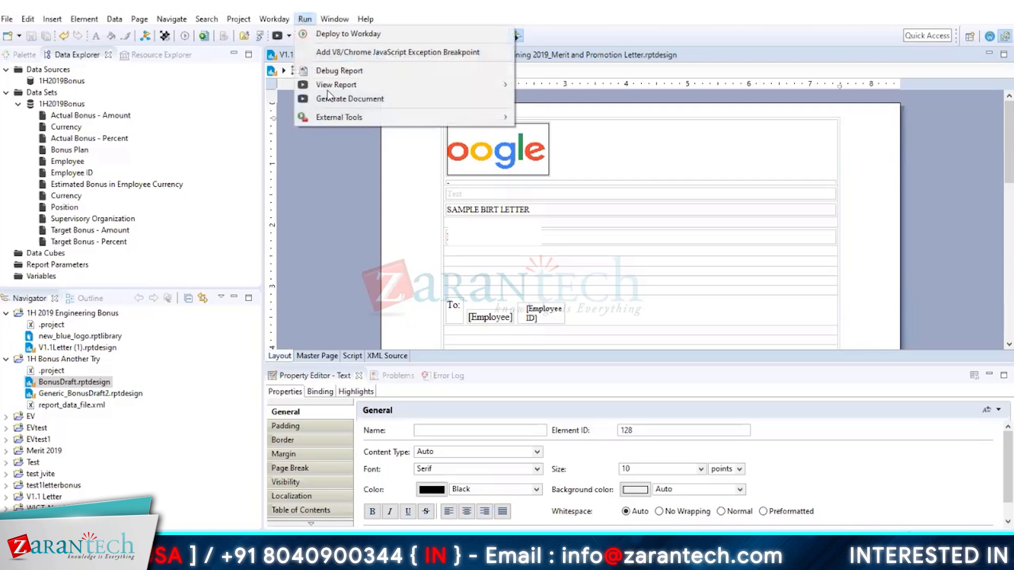
{"action": "mouse_move", "coordinate": [338, 84]}
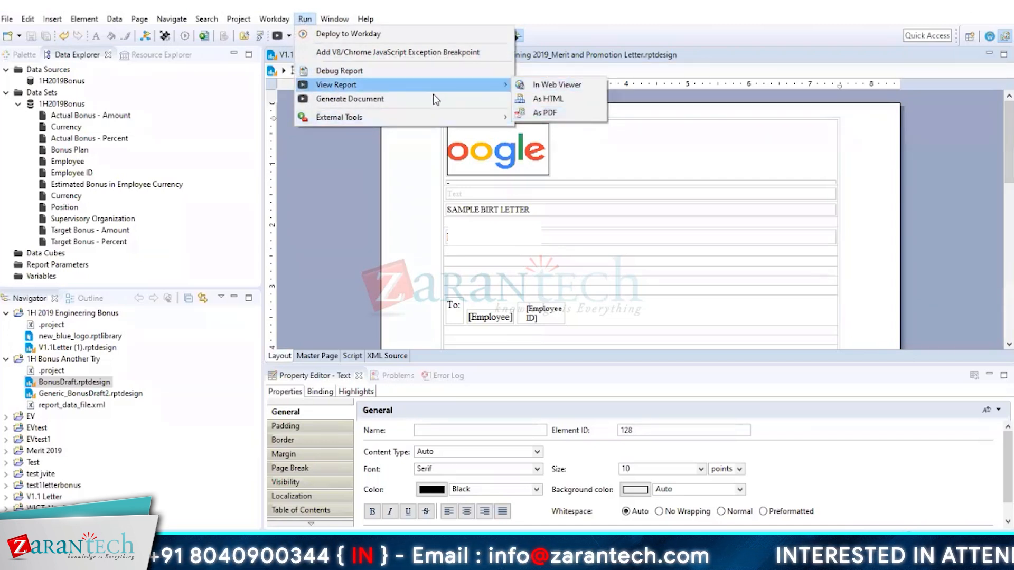
{"action": "left_click", "coordinate": [551, 101]}
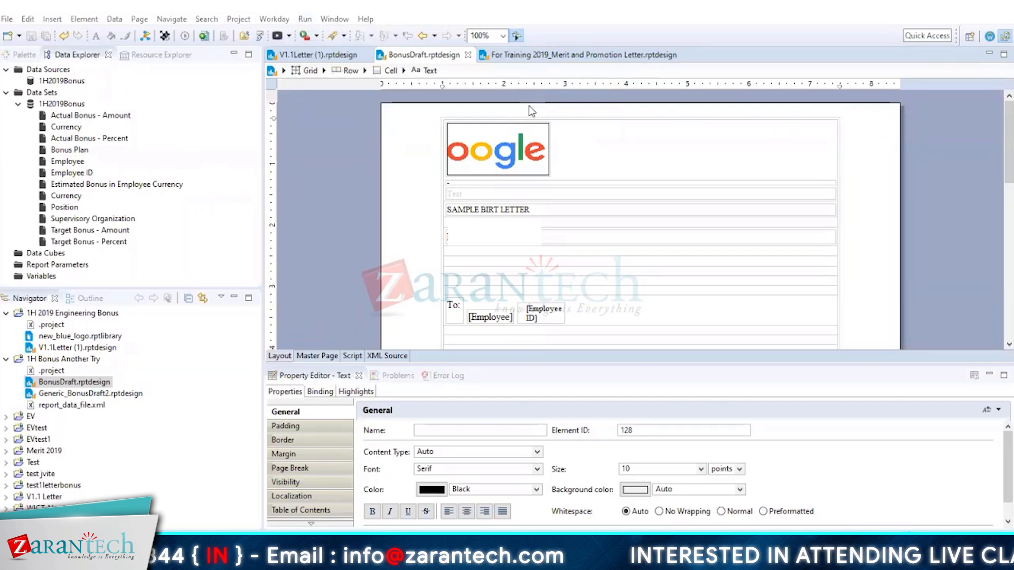
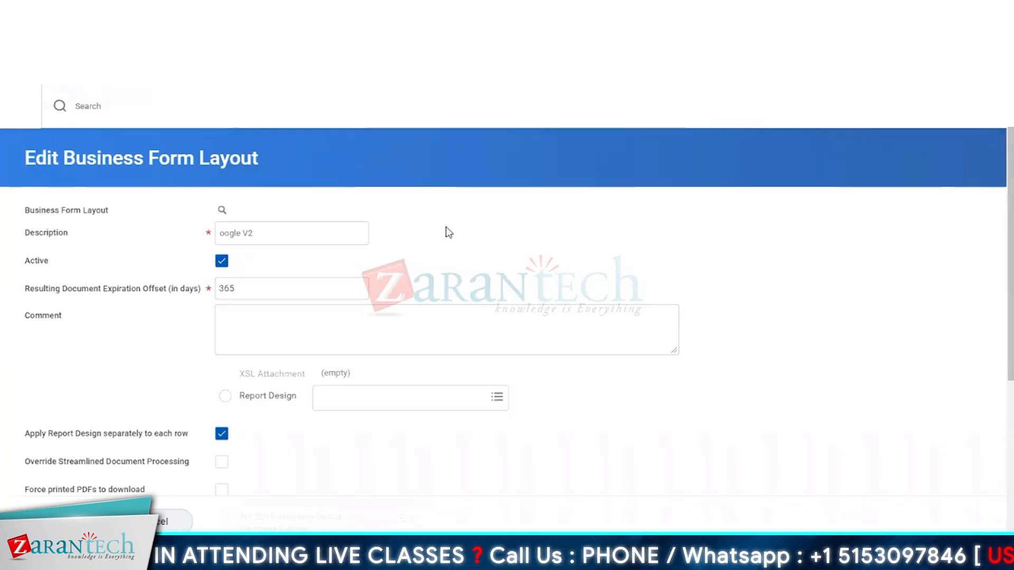
- Switch to Workday, review the settings of the oogle V2 business form layout and leave the edit without saving
{"action": "scroll", "coordinate": [452, 249], "scroll_direction": "down", "scroll_amount": 5}
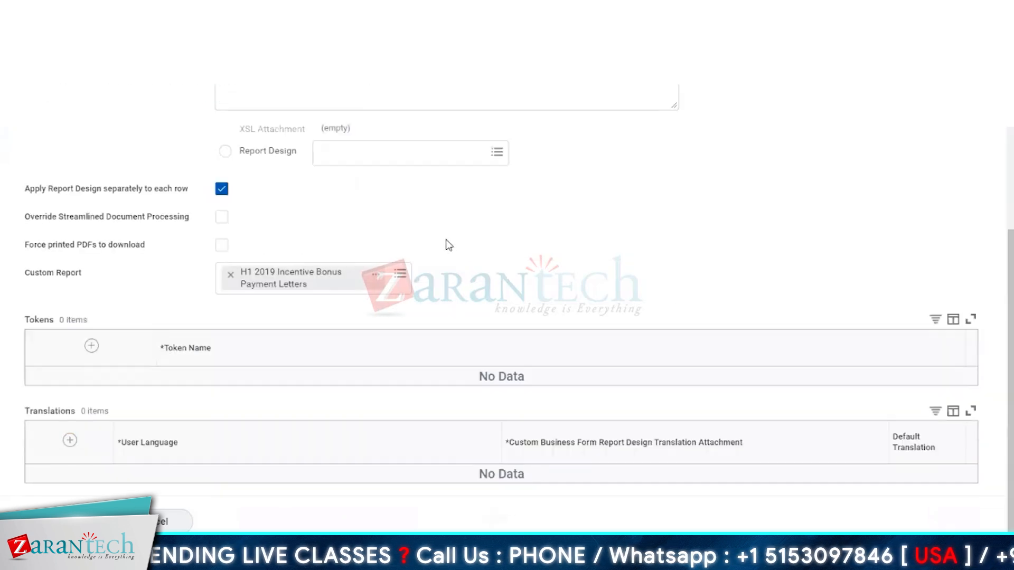
{"action": "scroll", "coordinate": [446, 242], "scroll_direction": "up", "scroll_amount": 3}
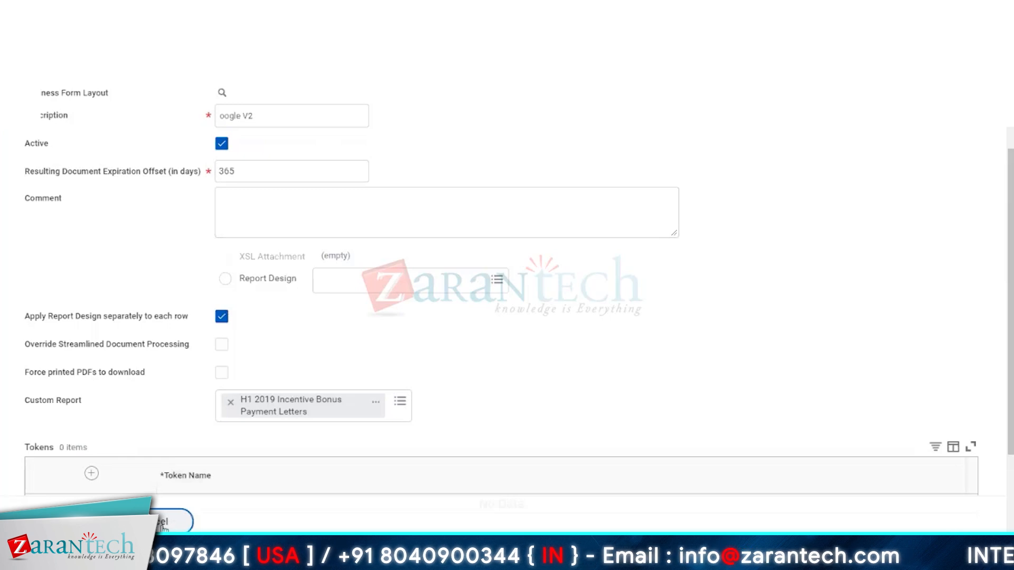
{"action": "left_click", "coordinate": [165, 522]}
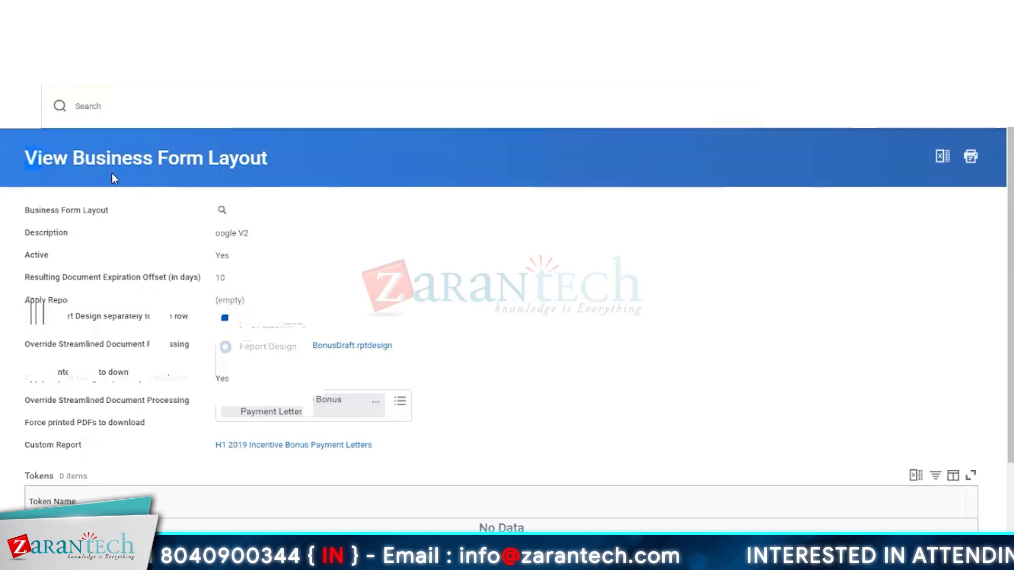
- Leave the layout pages and return to the H1 2019 Incentive Bonus Payment Letters custom report
{"action": "left_click_drag", "start_coordinate": [114, 178], "coordinate": [277, 153]}
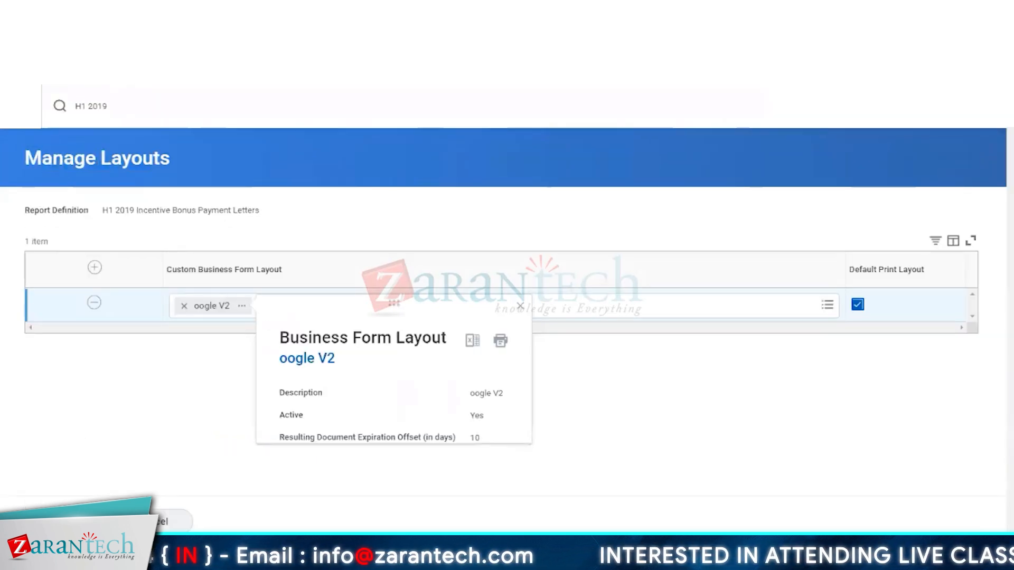
{"action": "left_click", "coordinate": [247, 205]}
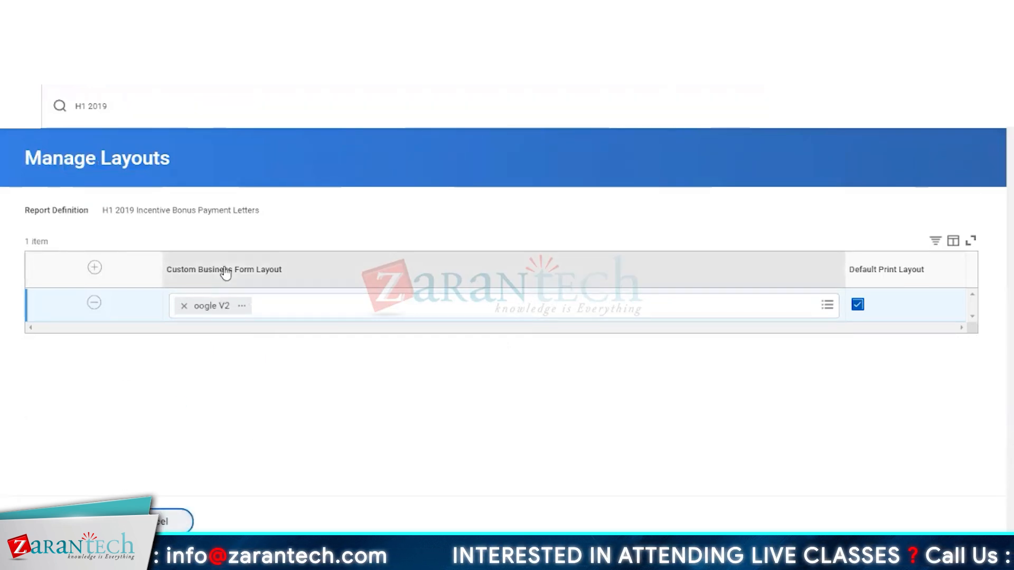
{"action": "left_click", "coordinate": [204, 211]}
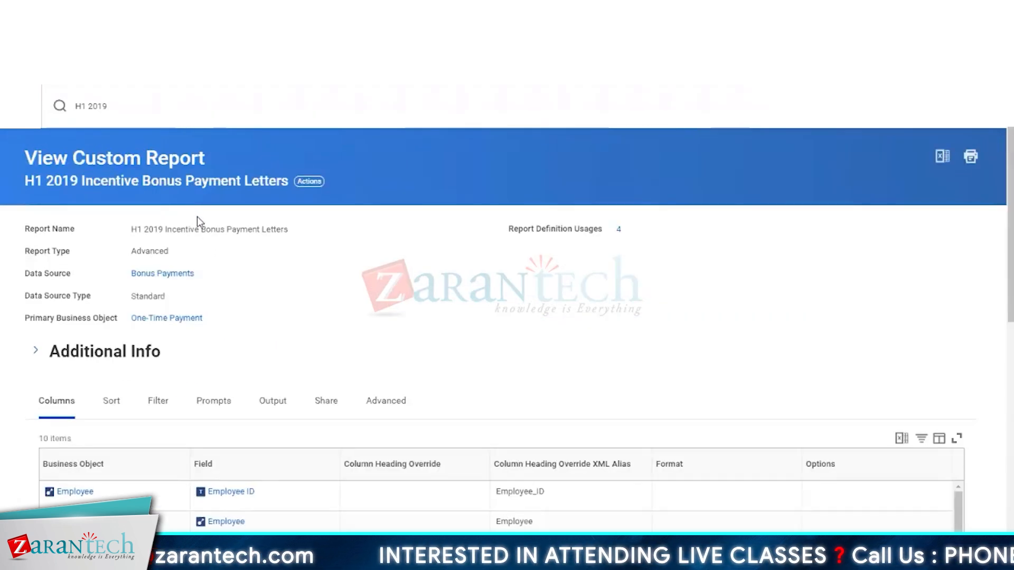
- Run the H1 2019 Incentive Bonus Payment Letters report for the Taipei Engineering organization without subordinate organizations
{"action": "left_click", "coordinate": [310, 186]}
{"action": "mouse_move", "coordinate": [340, 412]}
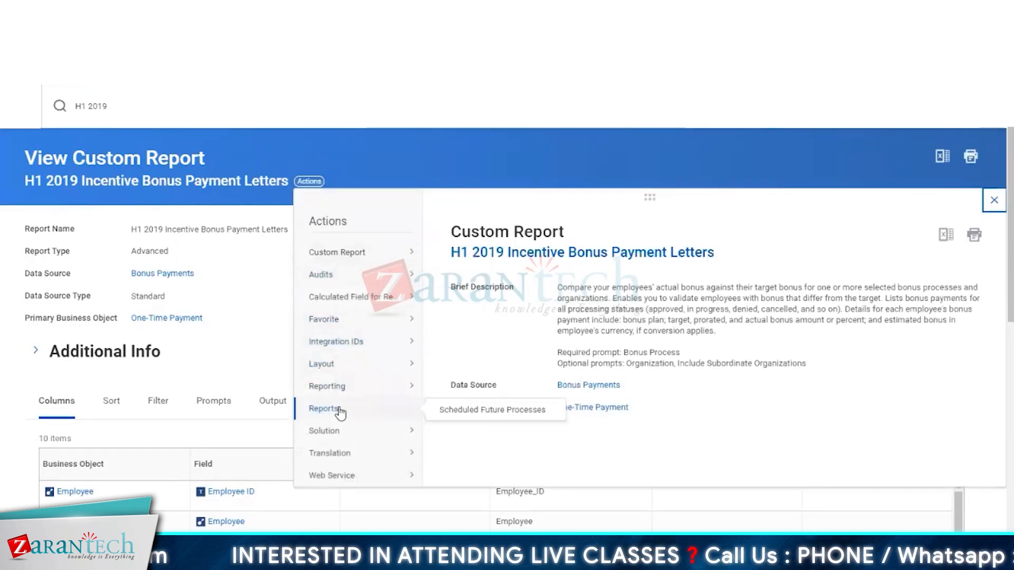
{"action": "mouse_move", "coordinate": [333, 363]}
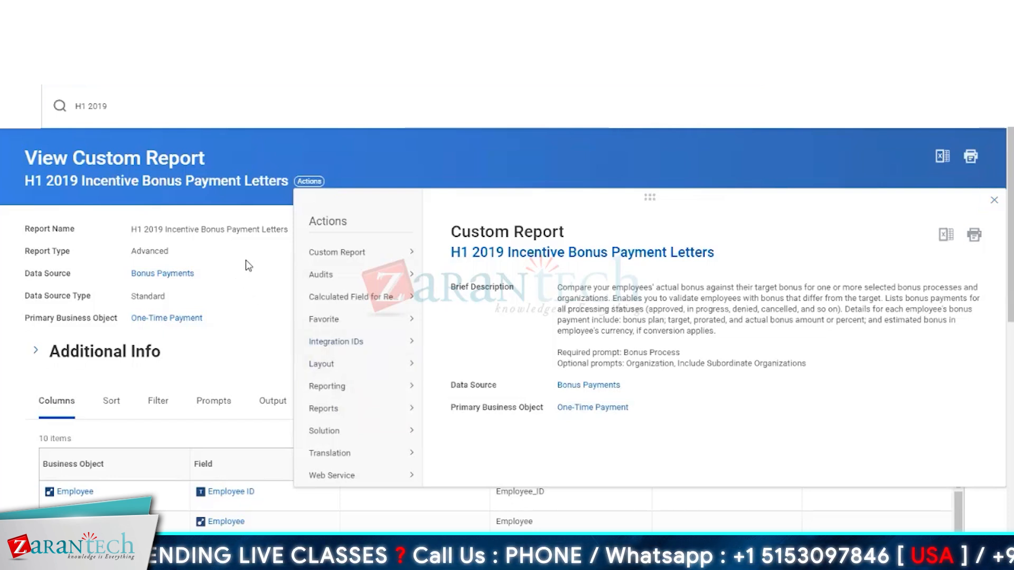
{"action": "mouse_move", "coordinate": [295, 254]}
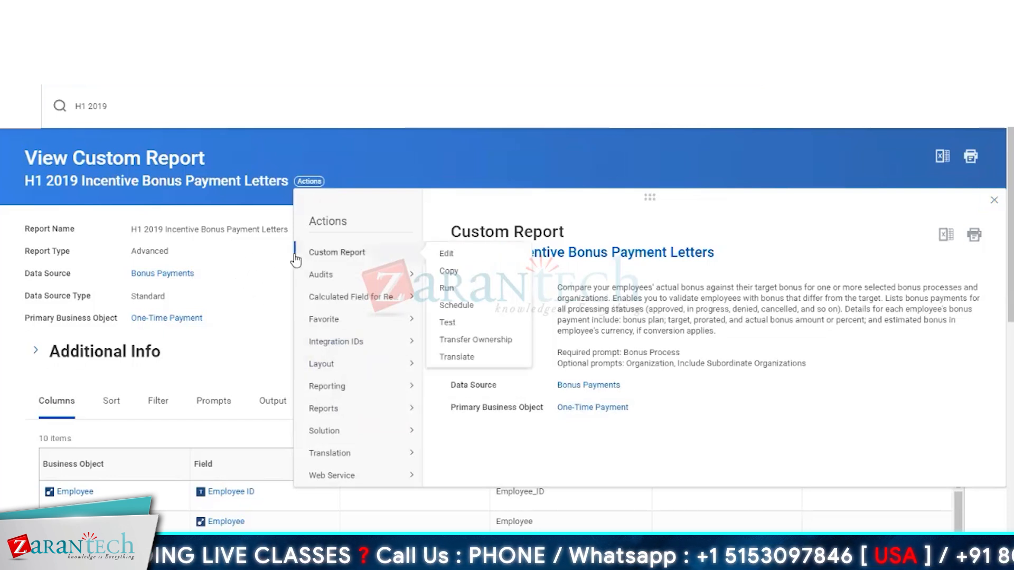
{"action": "left_click", "coordinate": [450, 289]}
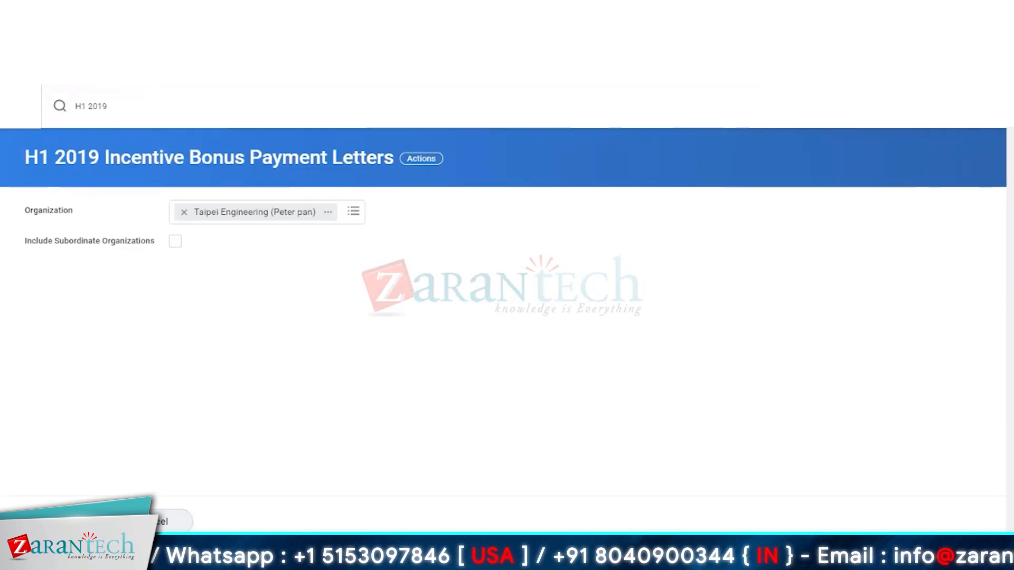
{"action": "left_click", "coordinate": [81, 498]}
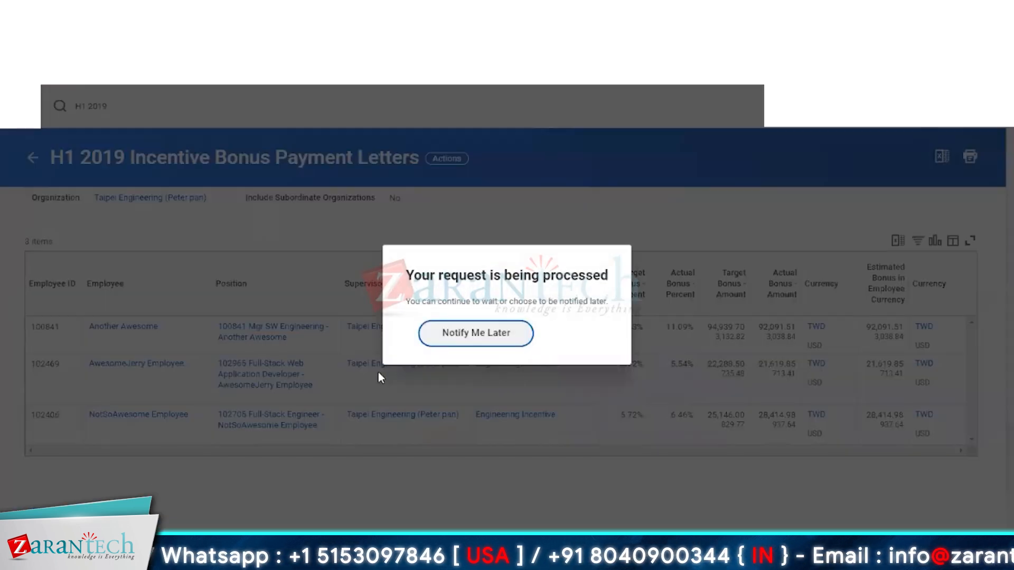
- Examine the first generated bonus award letter and move on to the second employee's letter
{"action": "left_click", "coordinate": [450, 339]}
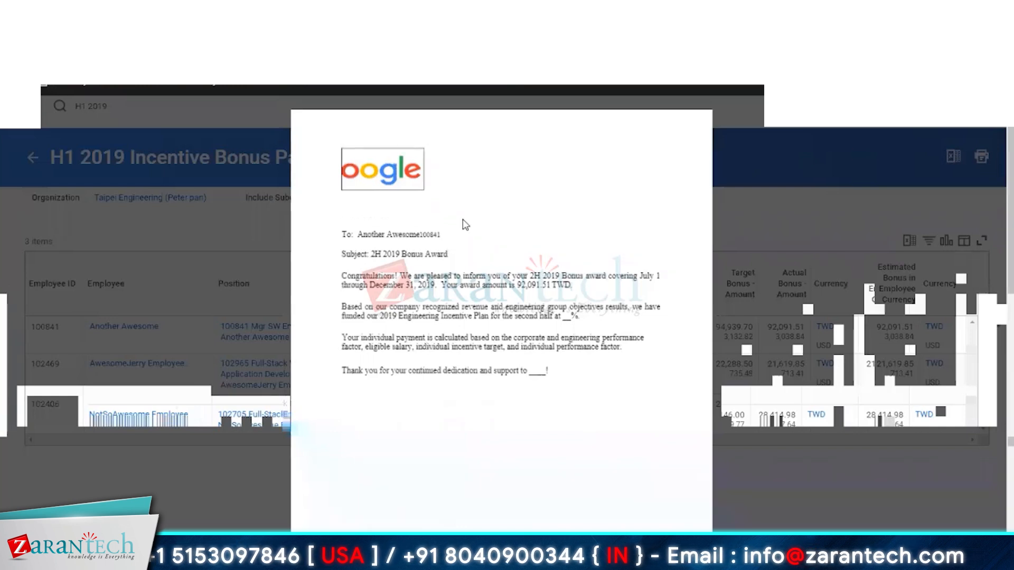
{"action": "scroll", "coordinate": [536, 194], "scroll_direction": "down", "scroll_amount": 2}
{"action": "scroll", "coordinate": [536, 194], "scroll_direction": "up", "scroll_amount": 2}
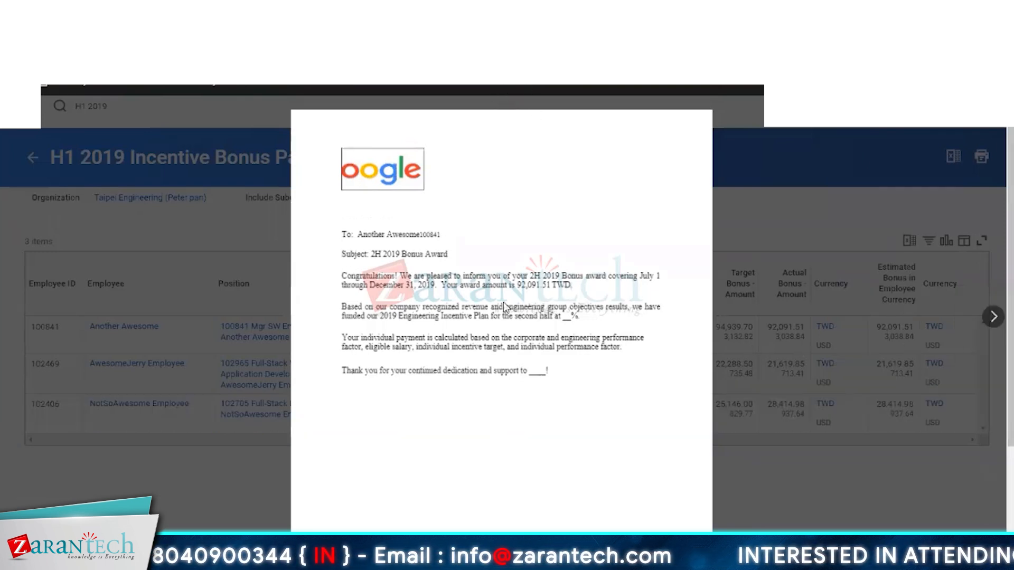
{"action": "left_click", "coordinate": [993, 318]}
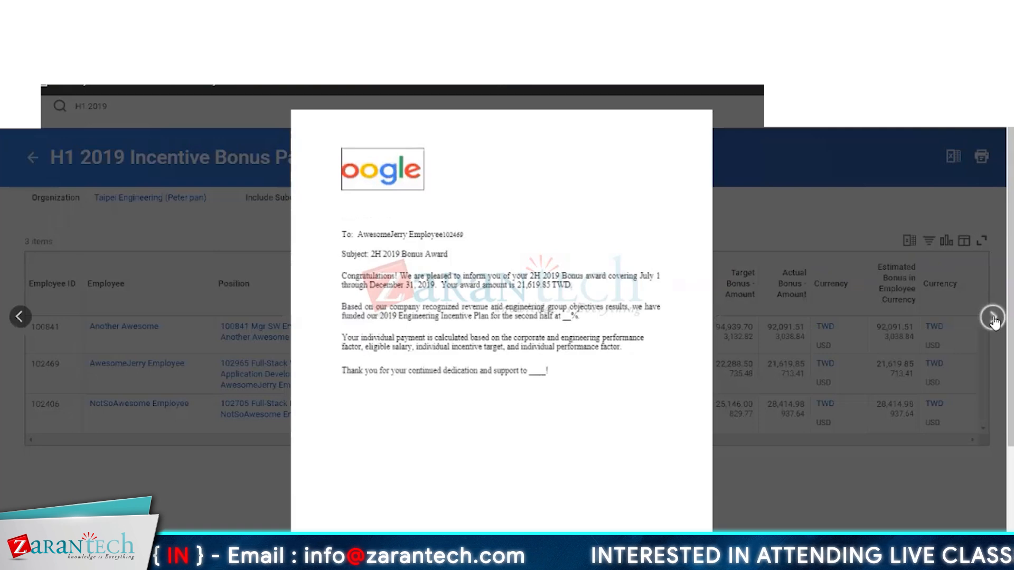
- View the third employee's bonus award letter and close the letter preview
{"action": "left_click", "coordinate": [993, 318]}
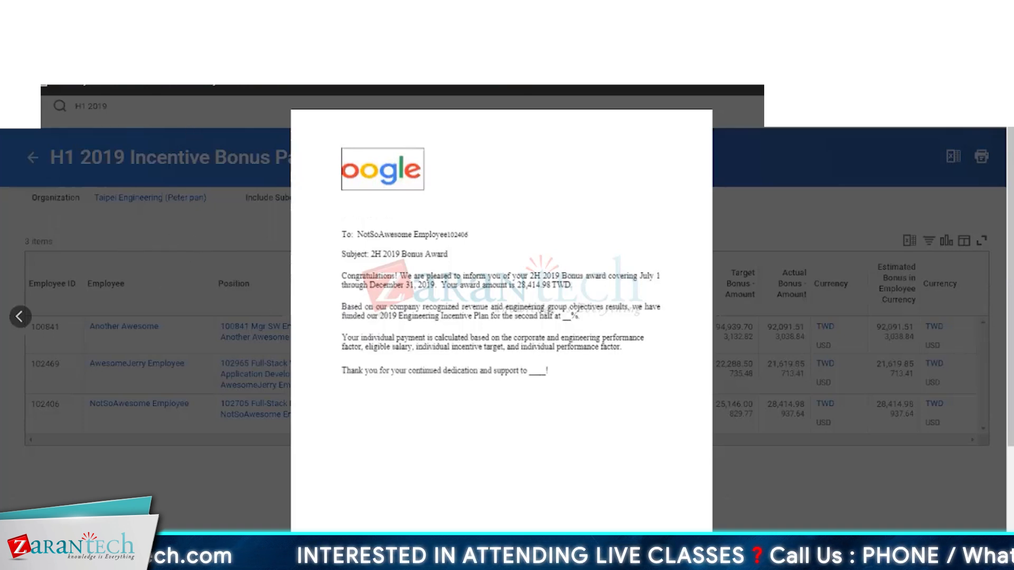
{"action": "key", "text": "Escape"}
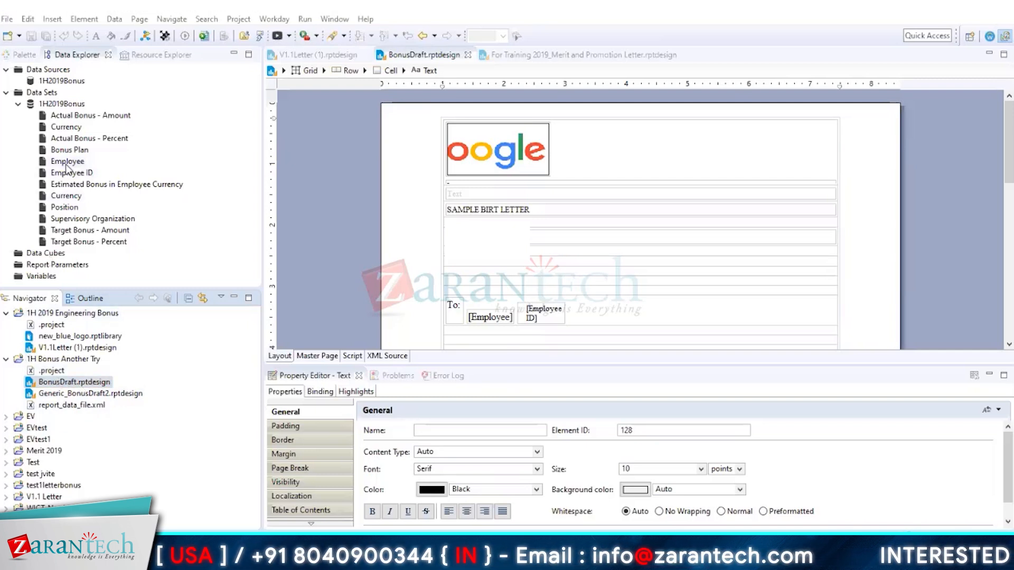
- Switch to BIRT and start deploying BonusDraft.rptdesign to Workday
{"action": "right_click", "coordinate": [82, 386]}
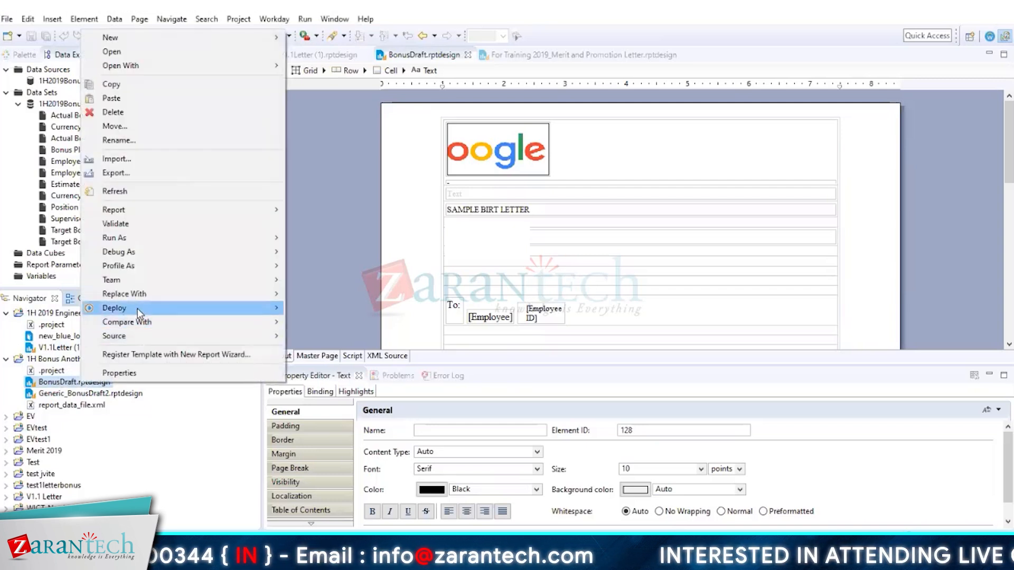
{"action": "mouse_move", "coordinate": [137, 309]}
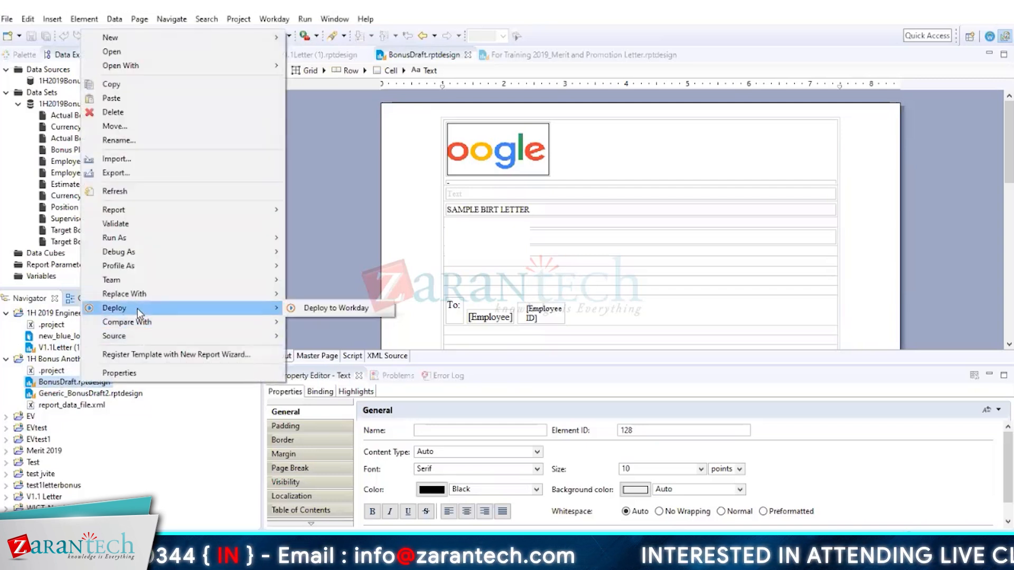
{"action": "left_click", "coordinate": [318, 310]}
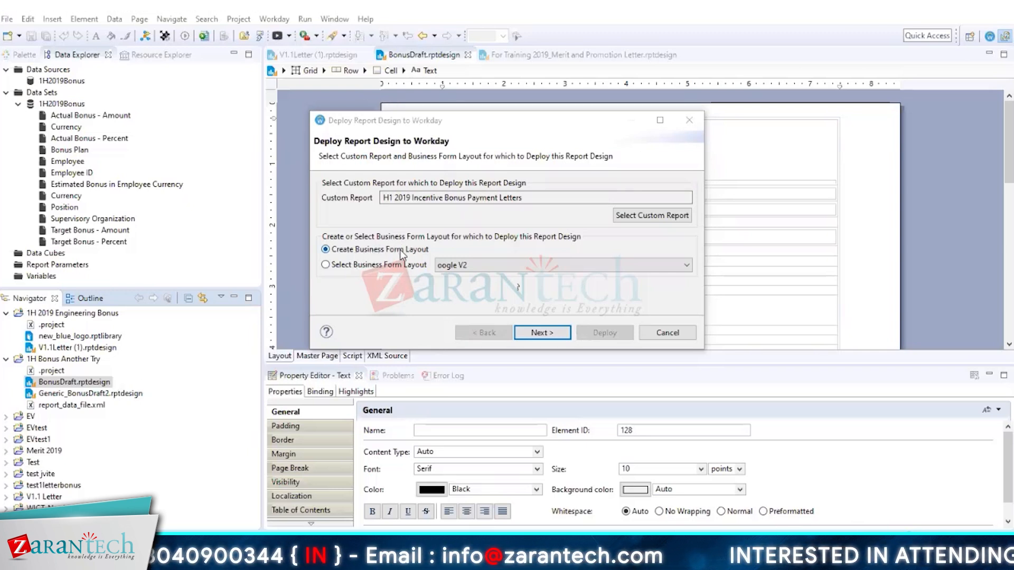
- Review the configuration fields for creating a new business form layout and return to the layout choice
{"action": "left_click", "coordinate": [325, 265]}
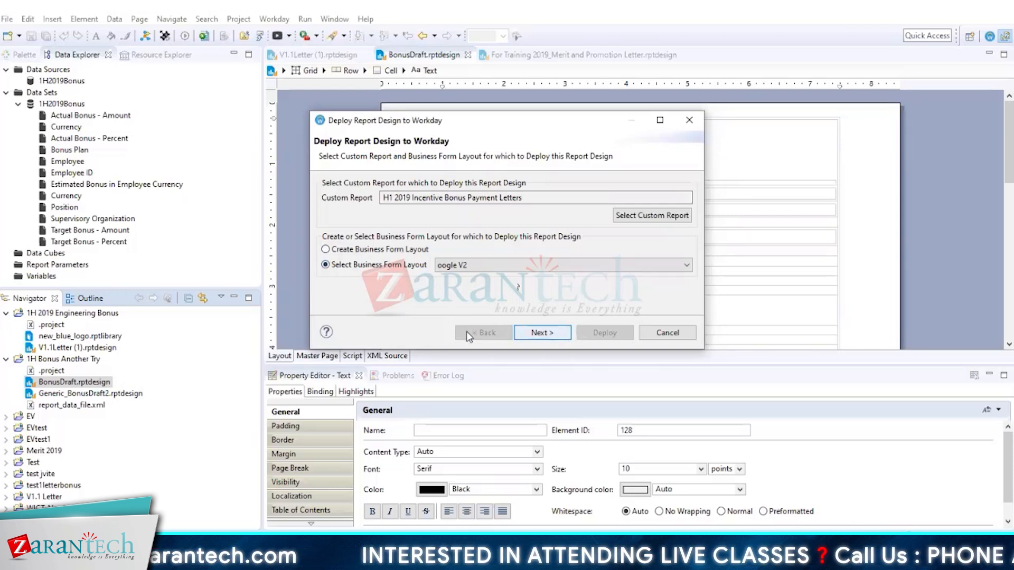
{"action": "left_click", "coordinate": [326, 250]}
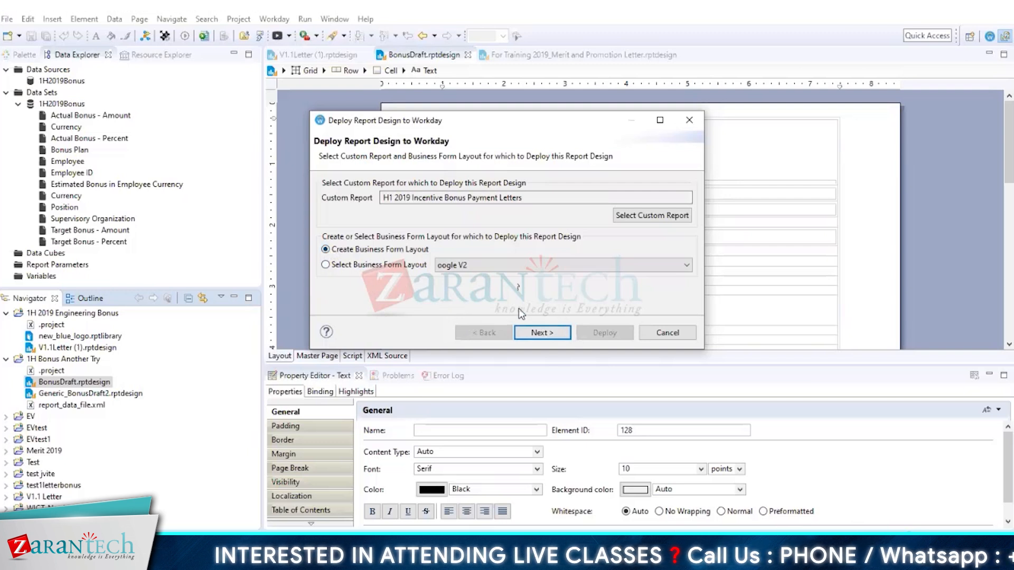
{"action": "left_click", "coordinate": [536, 333]}
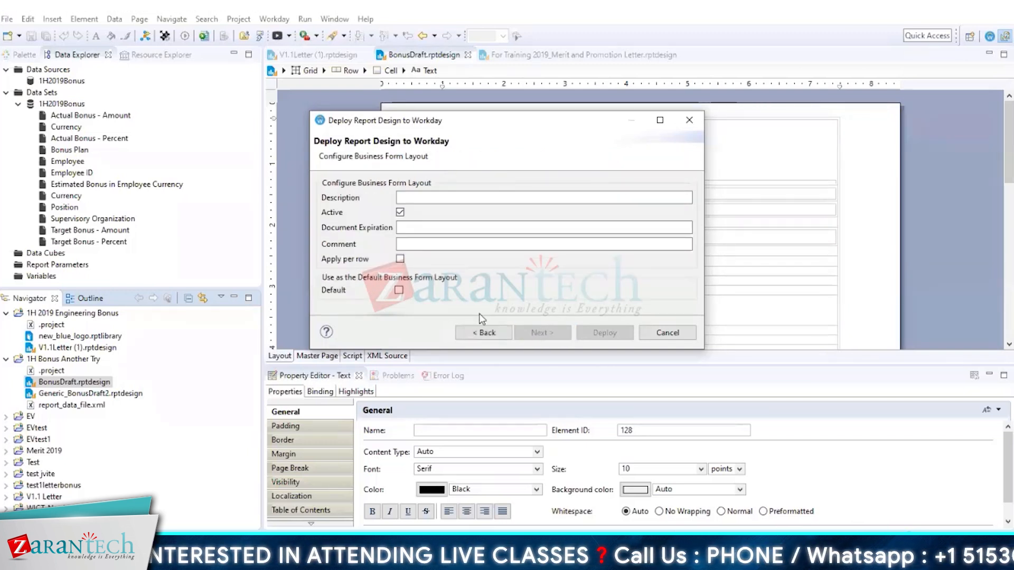
{"action": "left_click", "coordinate": [412, 199]}
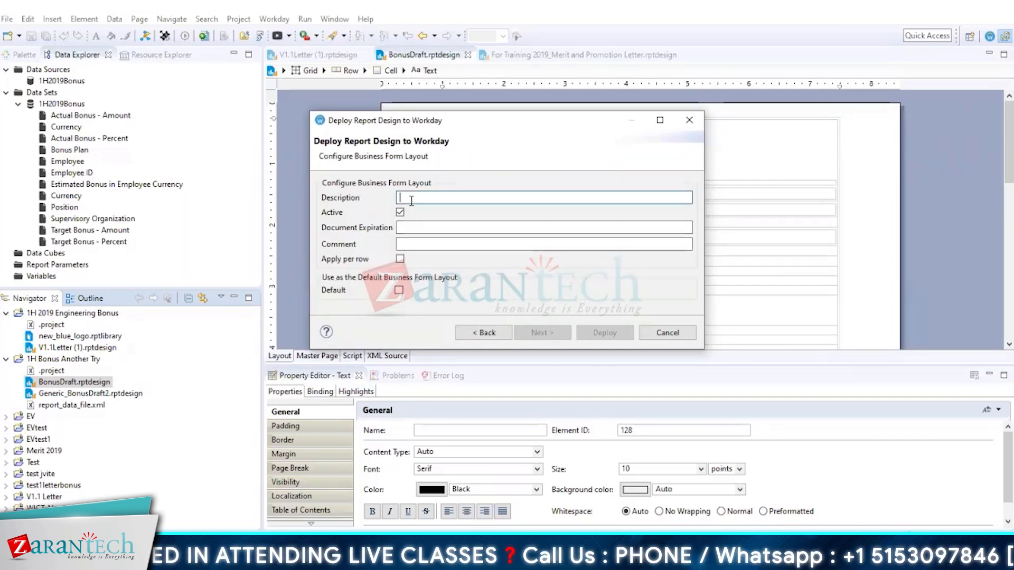
{"action": "left_click", "coordinate": [410, 227]}
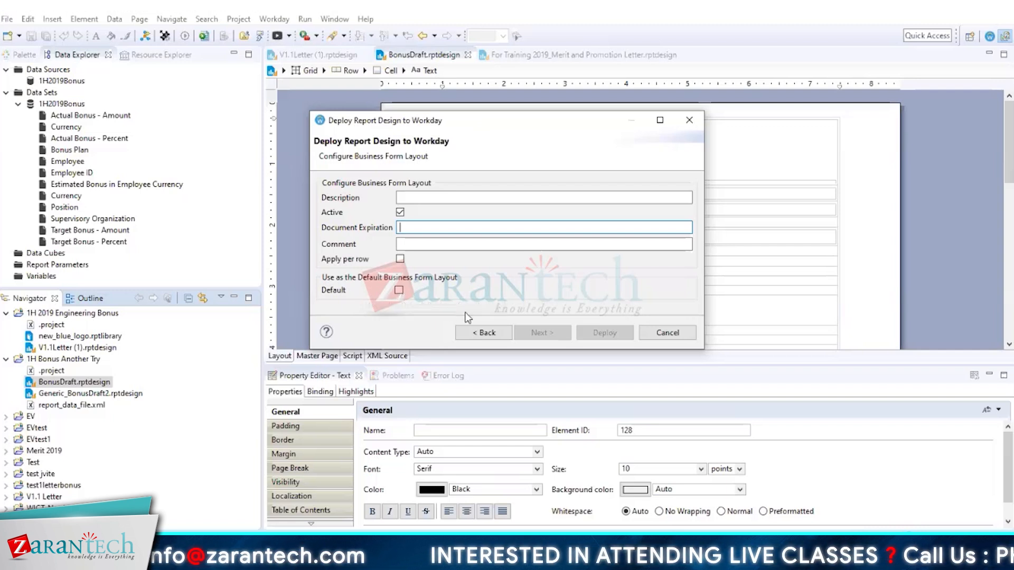
{"action": "left_click", "coordinate": [490, 336]}
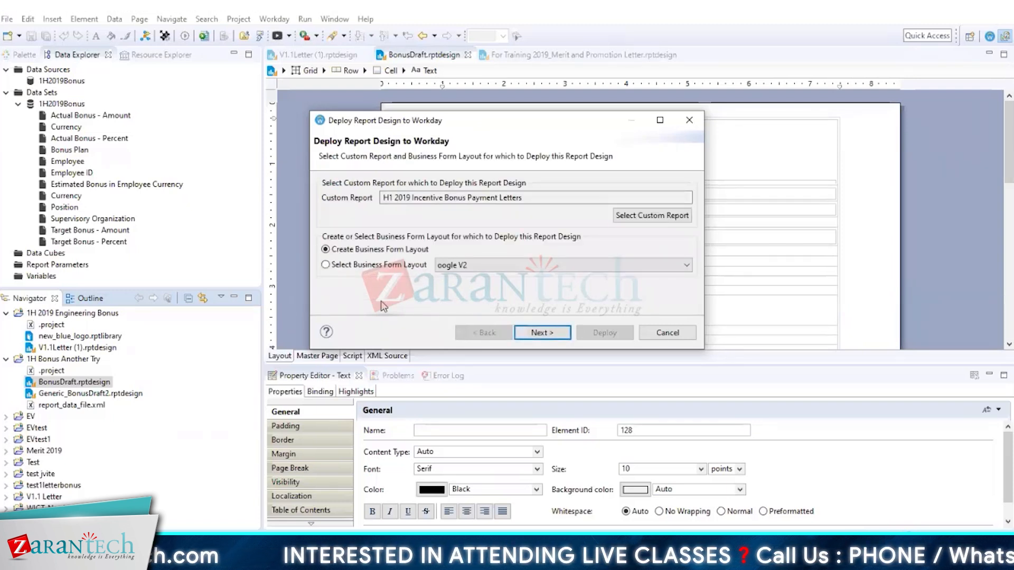
- Deploy the design to the existing oogle V2 business form layout, overwriting the report design already associated with it
{"action": "left_click", "coordinate": [326, 265]}
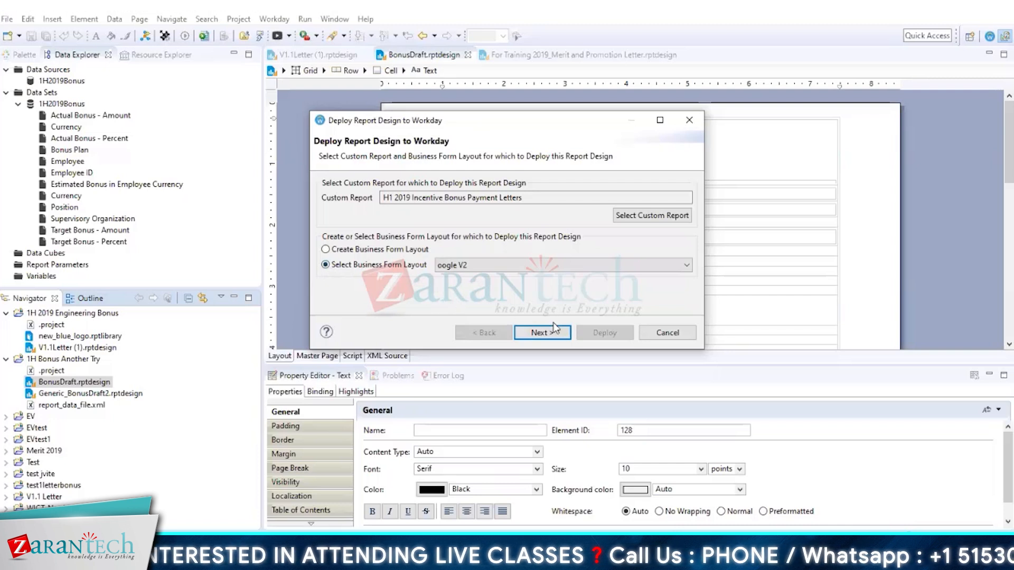
{"action": "left_click", "coordinate": [541, 337]}
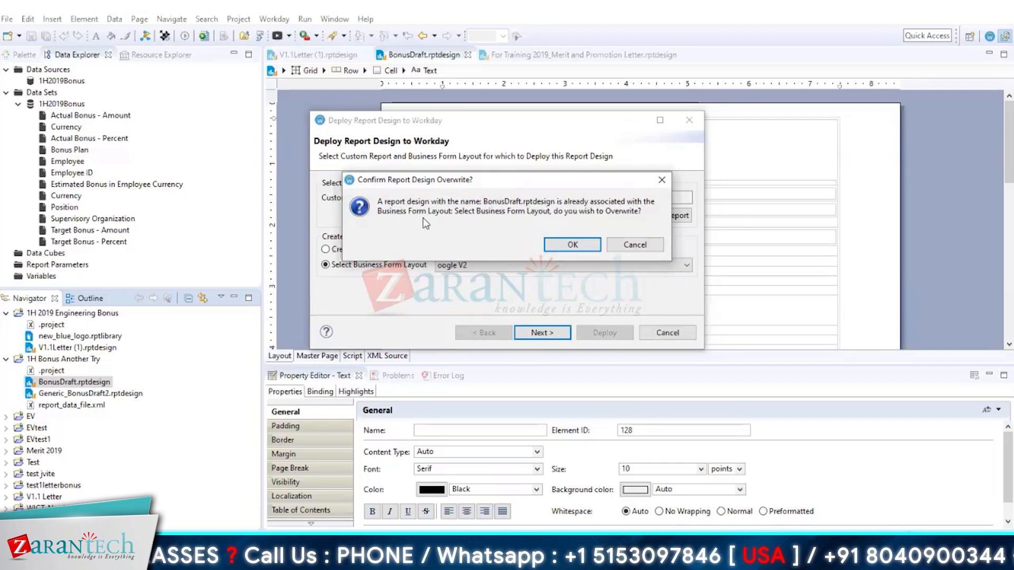
{"action": "left_click", "coordinate": [572, 245]}
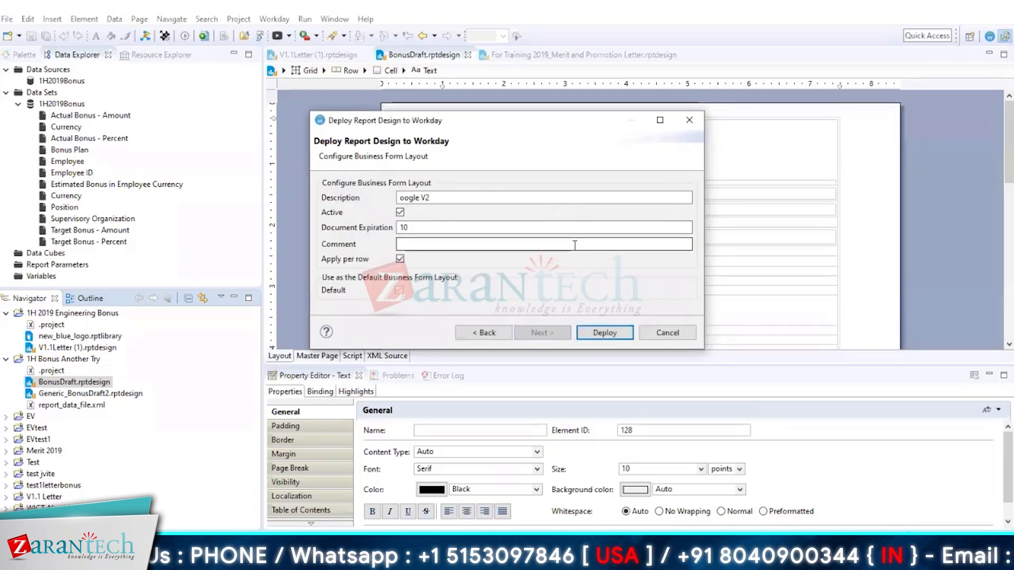
{"action": "left_click", "coordinate": [597, 333]}
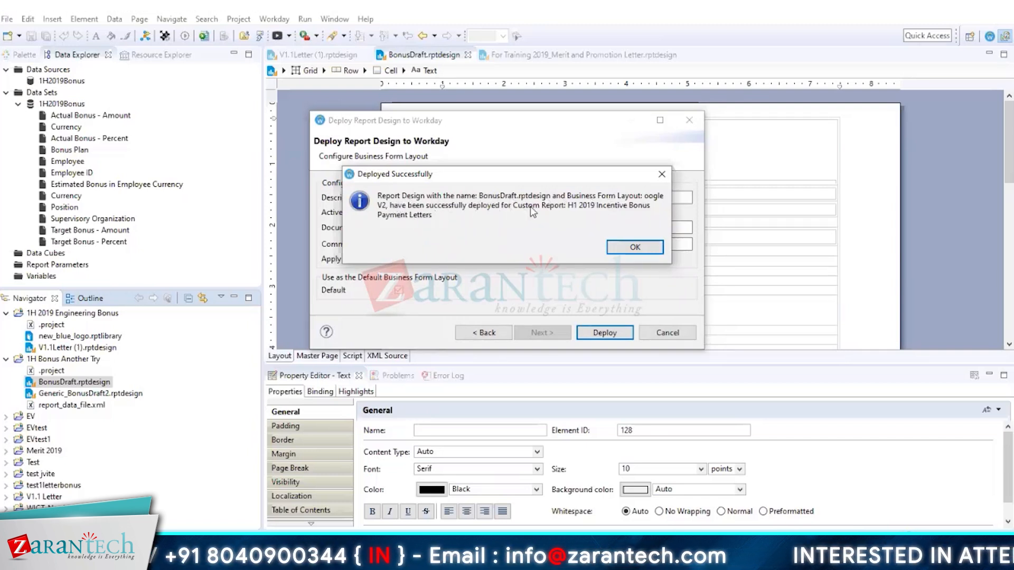
{"action": "left_click", "coordinate": [628, 248]}
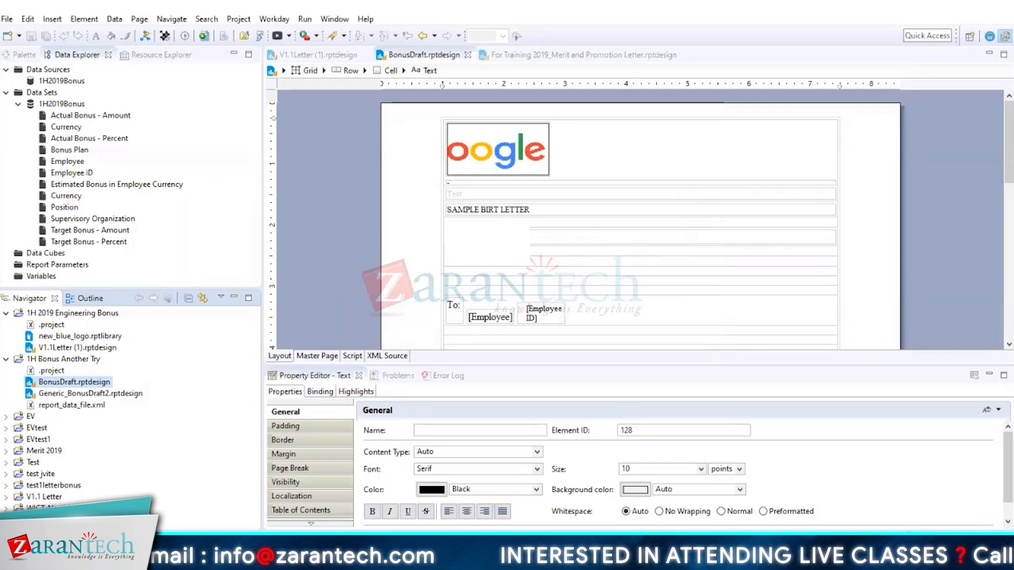
- Switch to Workday, view the newly generated Print Layout PDF from the document notification and close the letter
{"action": "mouse_move", "coordinate": [182, 555]}
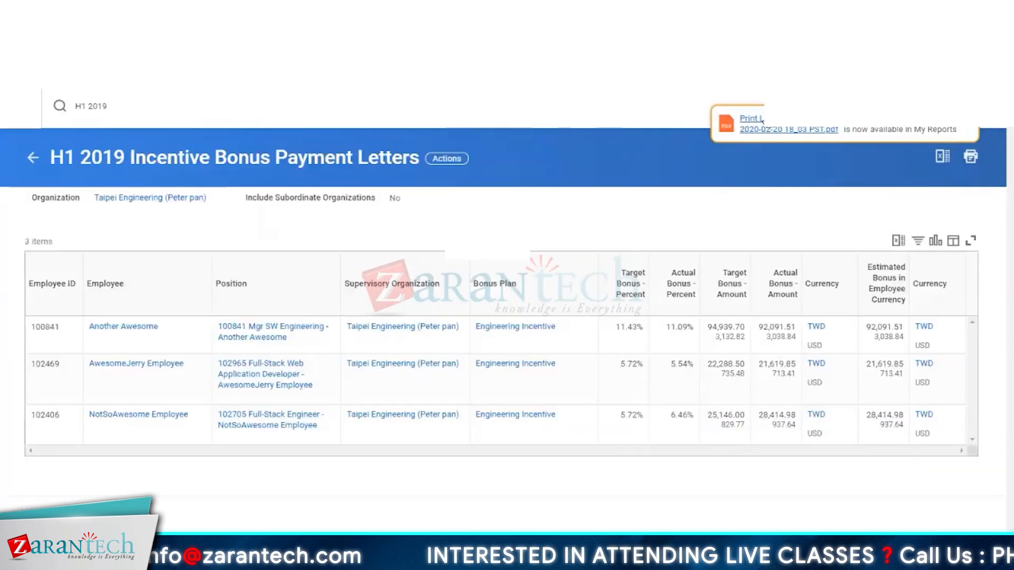
{"action": "left_click", "coordinate": [188, 491]}
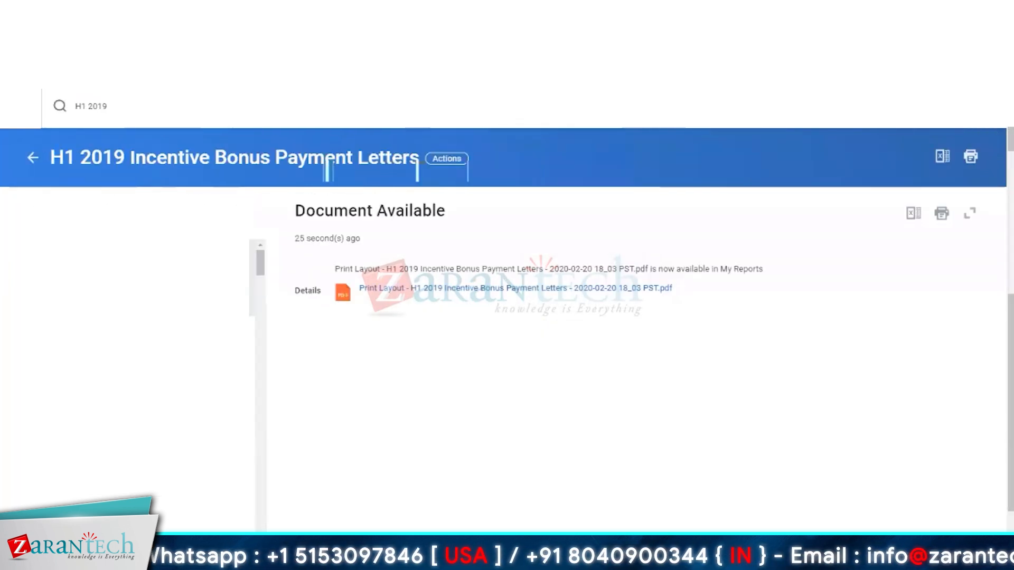
{"action": "left_click", "coordinate": [423, 289]}
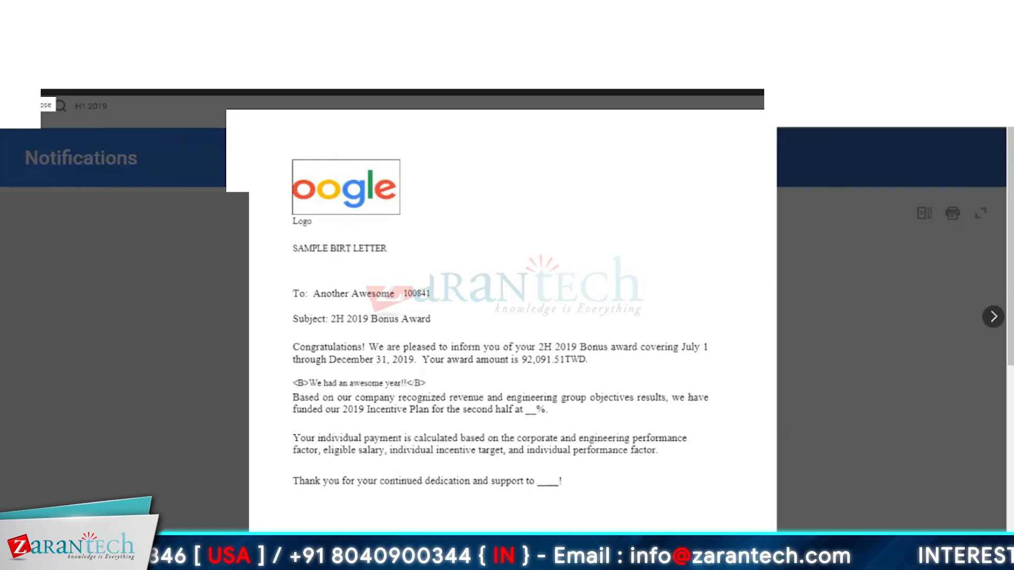
{"action": "left_click", "coordinate": [28, 95]}
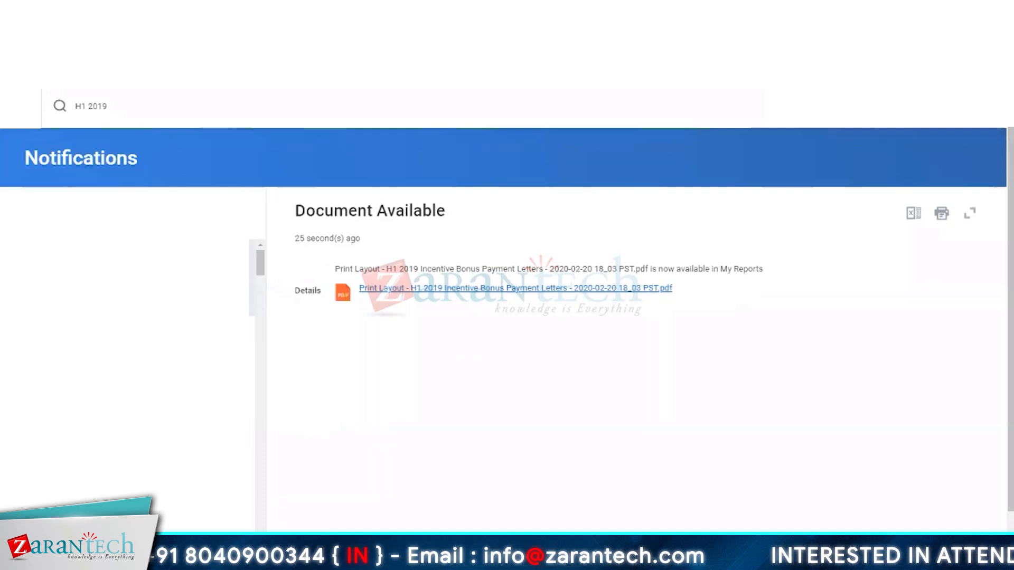
- Switch back to BIRT and inspect the border properties of the Employee ID data element in BonusDraft.rptdesign
{"action": "mouse_move", "coordinate": [248, 552]}
{"action": "left_click", "coordinate": [255, 497]}
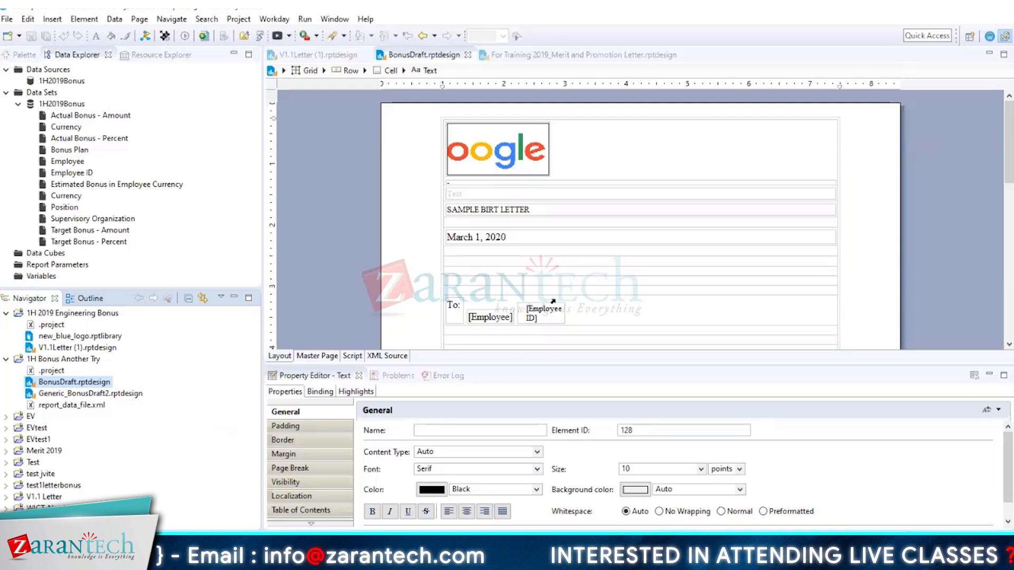
{"action": "left_click", "coordinate": [546, 315]}
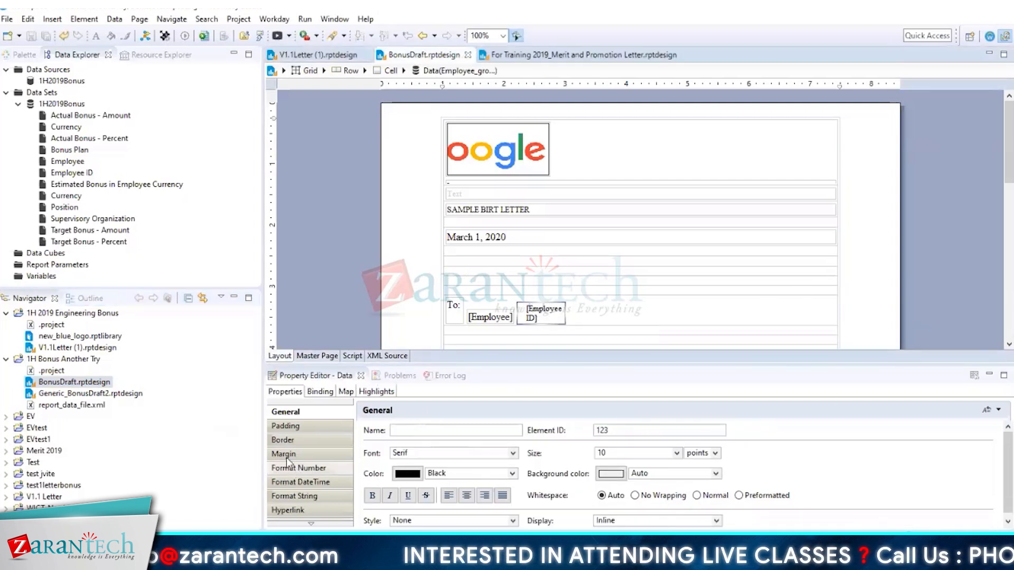
{"action": "left_click", "coordinate": [302, 431]}
{"action": "left_click", "coordinate": [303, 441]}
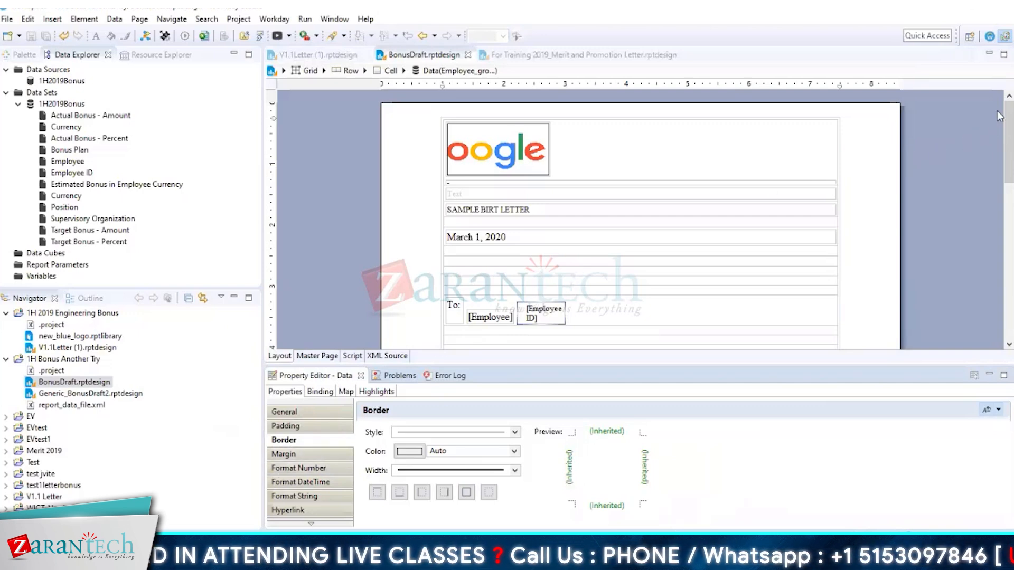
- Inspect the visibility properties of the Actual Bonus - Amount data element in the congratulations paragraph
{"action": "left_click_drag", "start_coordinate": [999, 116], "coordinate": [1000, 185]}
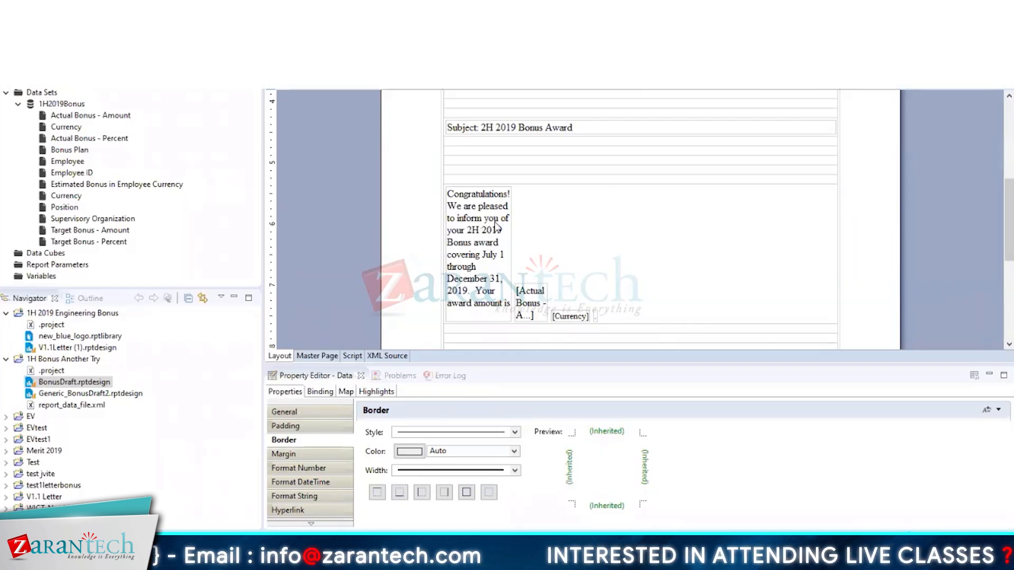
{"action": "left_click", "coordinate": [530, 305]}
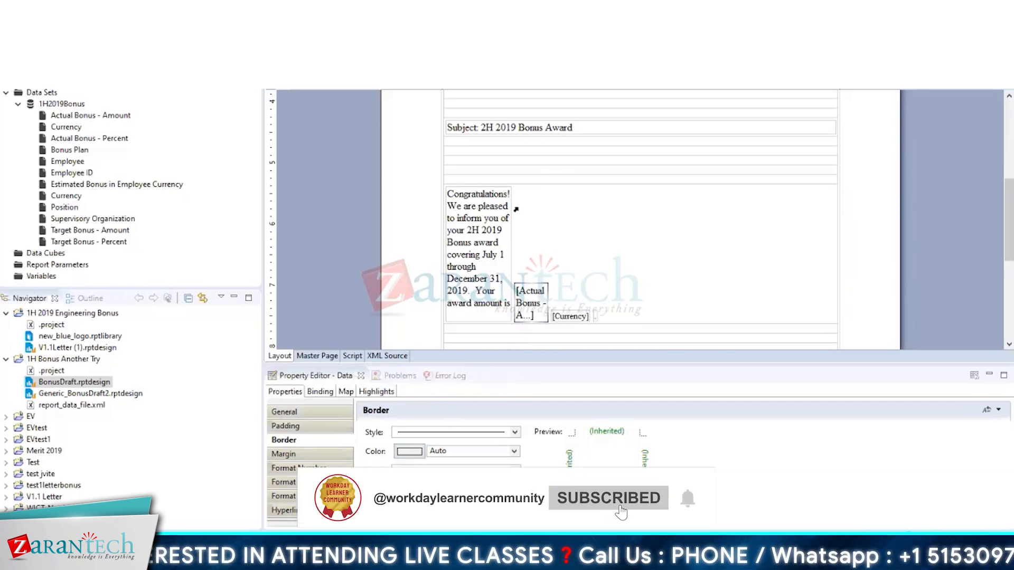
{"action": "left_click", "coordinate": [312, 524]}
{"action": "left_click", "coordinate": [311, 524]}
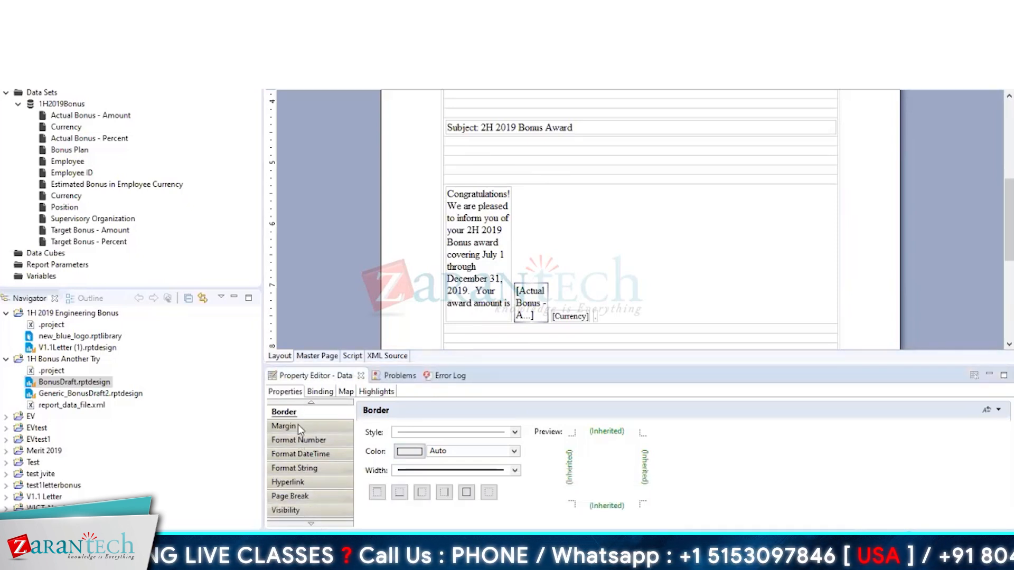
{"action": "left_click", "coordinate": [291, 509]}
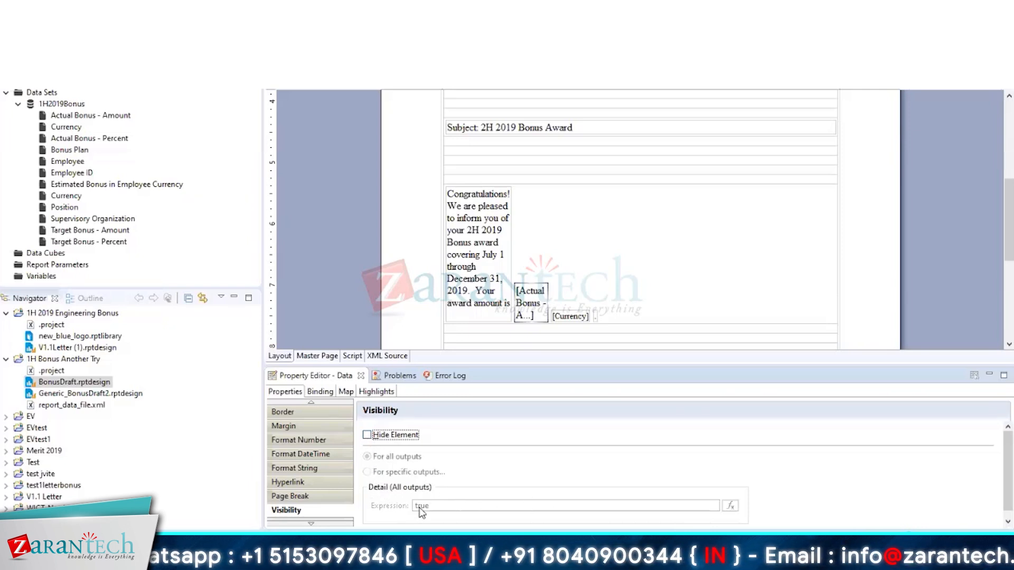
{"action": "left_click", "coordinate": [533, 317]}
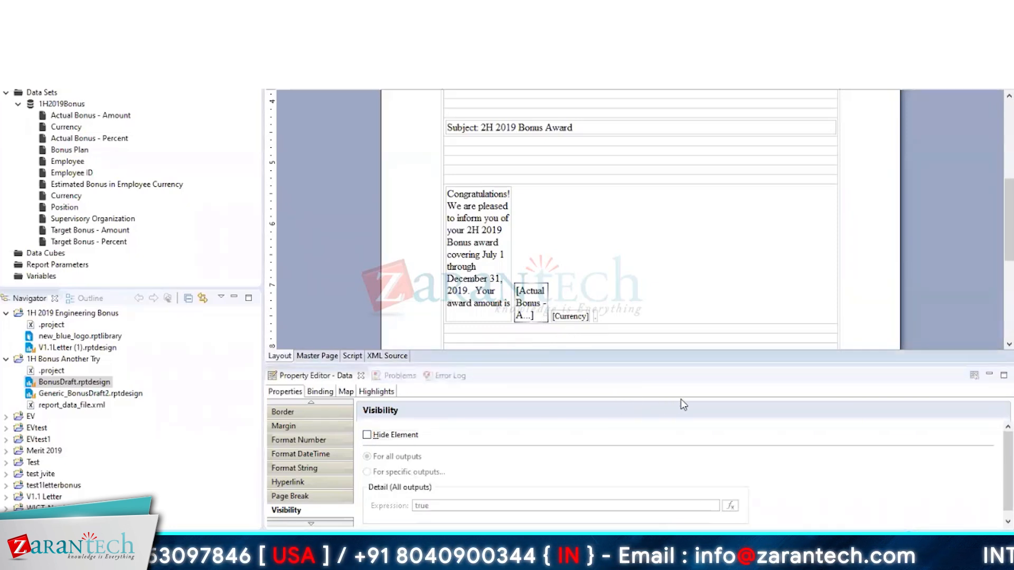
{"action": "left_click", "coordinate": [696, 506]}
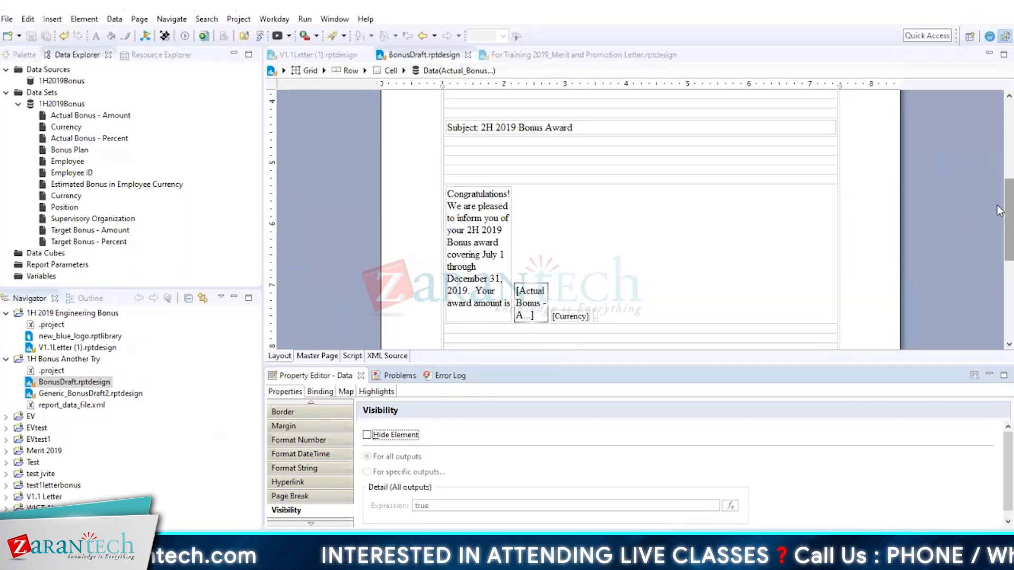
- Inspect the "We had an awesome year!!" text and the congratulations label, including the label's parent cell and grid
{"action": "scroll", "coordinate": [560, 316], "scroll_direction": "down", "scroll_amount": 3}
{"action": "left_click", "coordinate": [591, 295]}
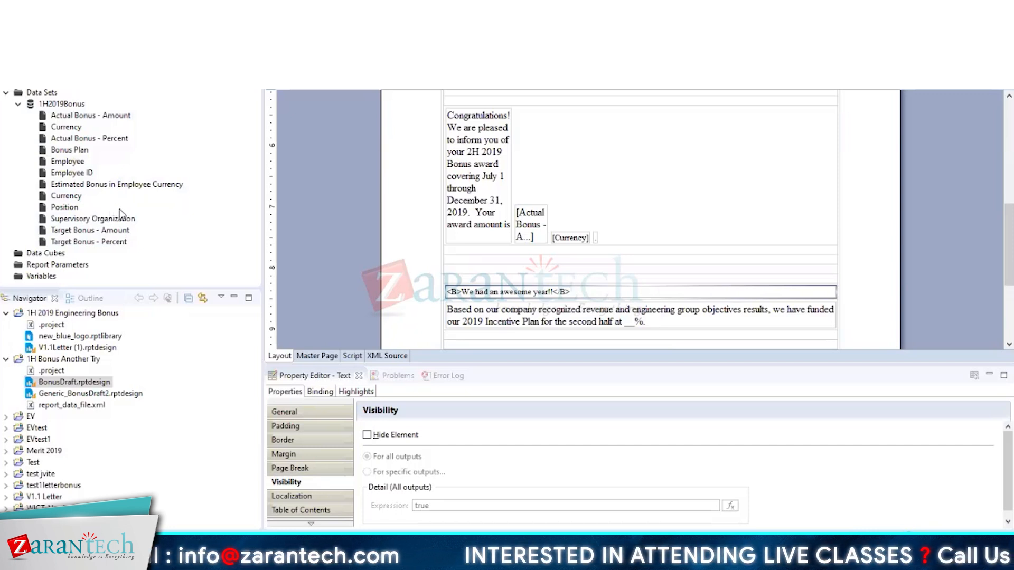
{"action": "left_click", "coordinate": [462, 167]}
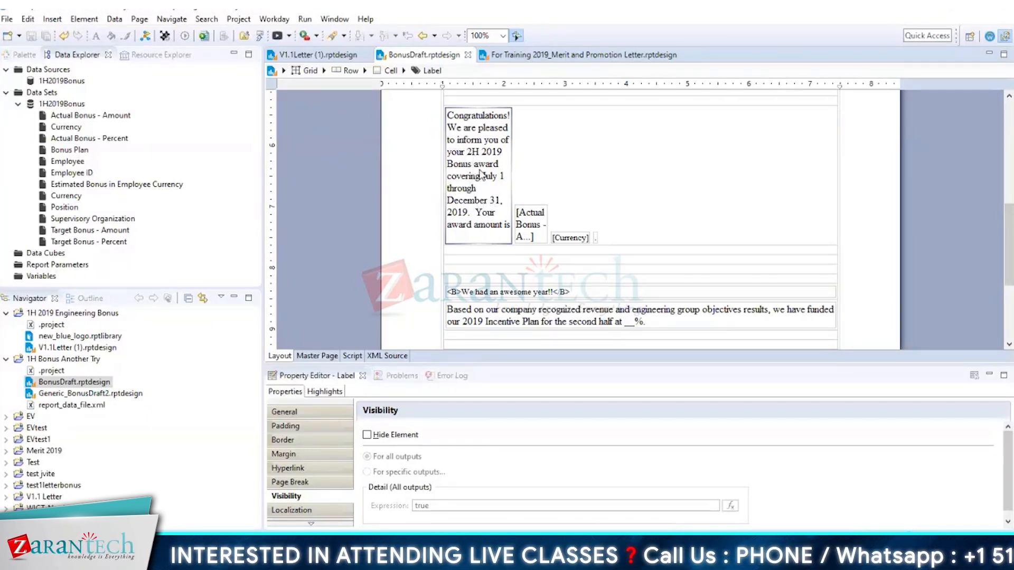
{"action": "left_click", "coordinate": [428, 72]}
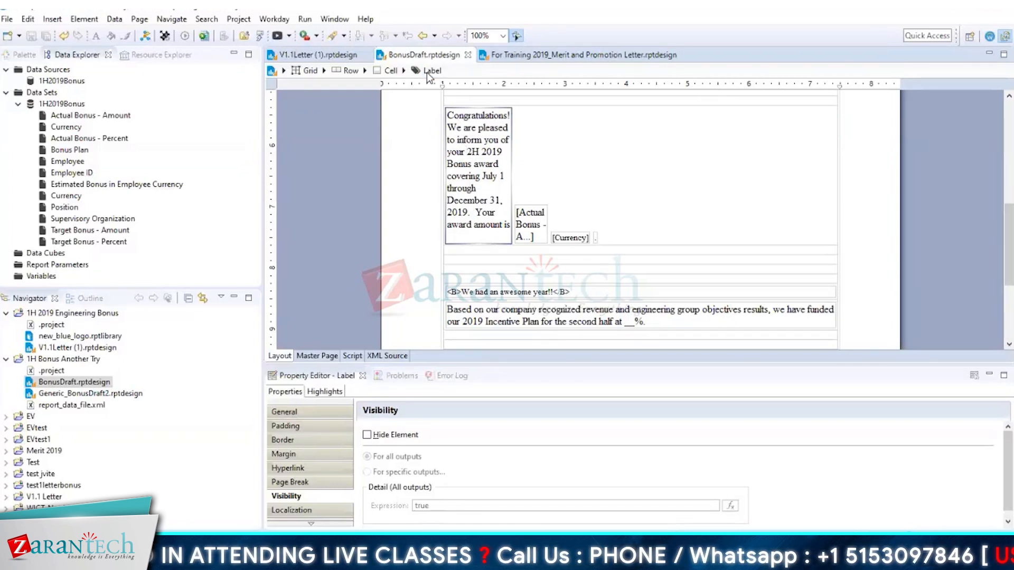
{"action": "left_click", "coordinate": [389, 71]}
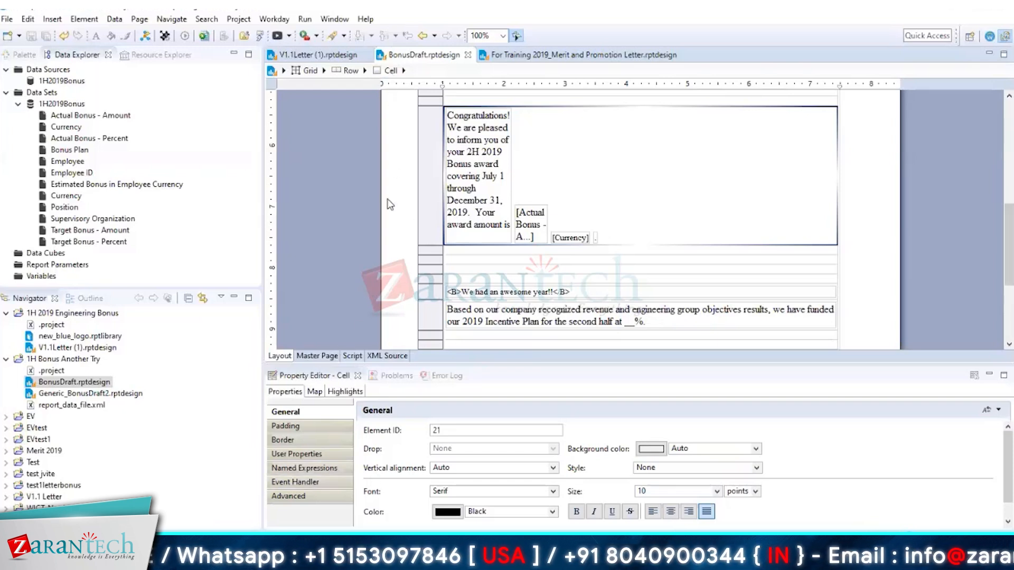
{"action": "left_click", "coordinate": [301, 75]}
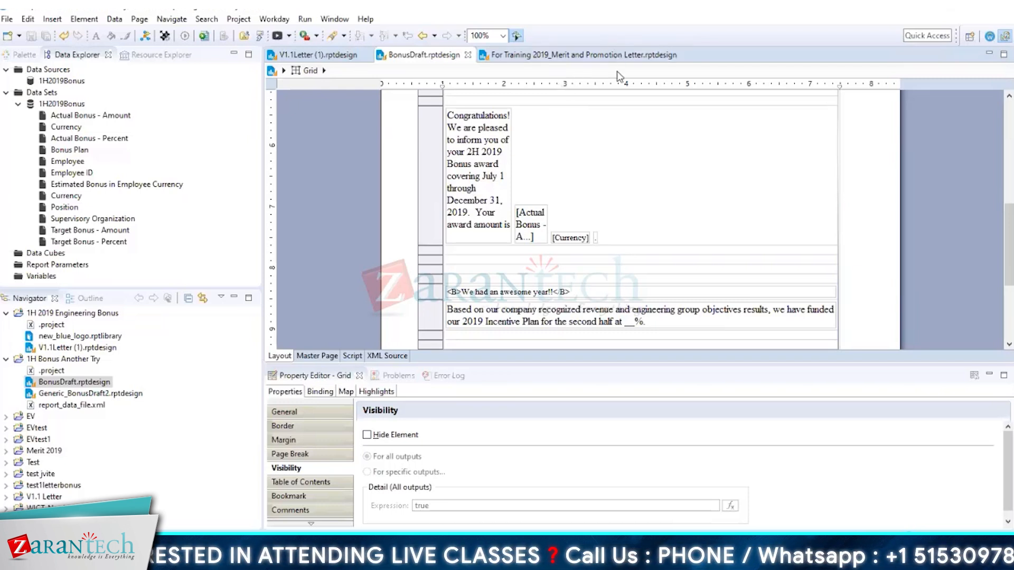
- Open the For Training 2019_Merit and Promotion Letter.rptdesign layout and preview the letter as HTML
{"action": "left_click", "coordinate": [565, 58]}
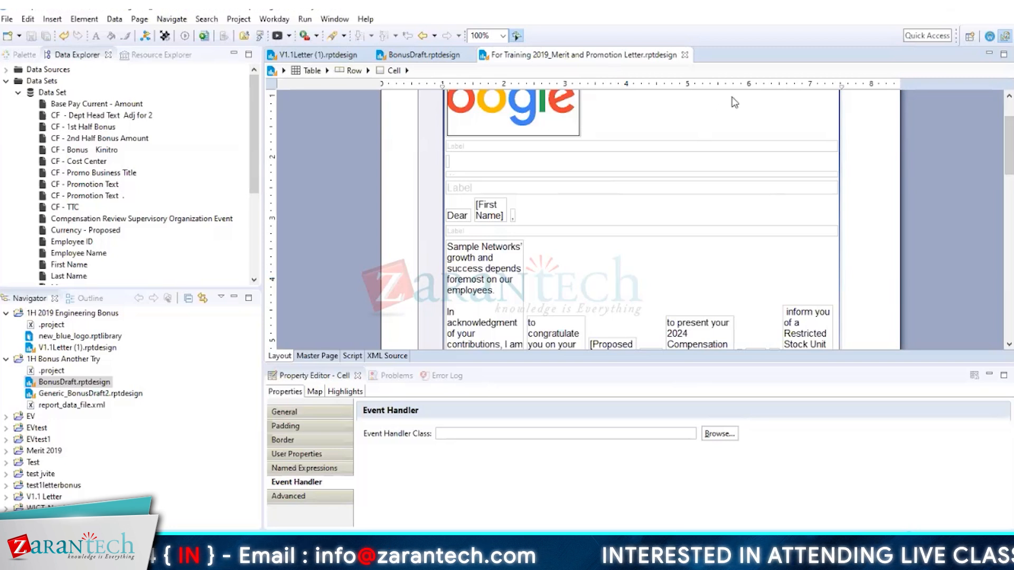
{"action": "scroll", "coordinate": [997, 119], "scroll_direction": "up", "scroll_amount": 3}
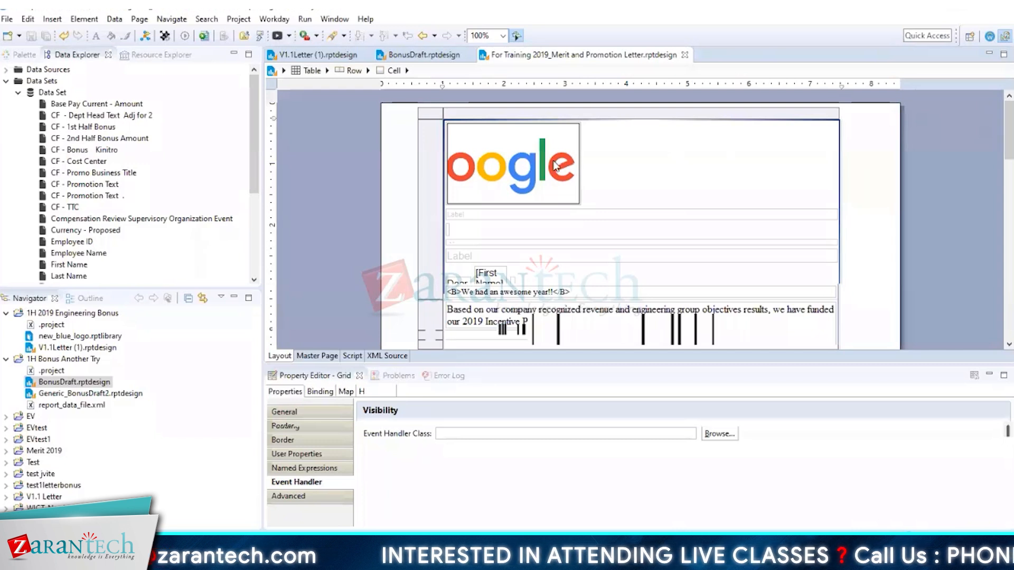
{"action": "left_click", "coordinate": [290, 37]}
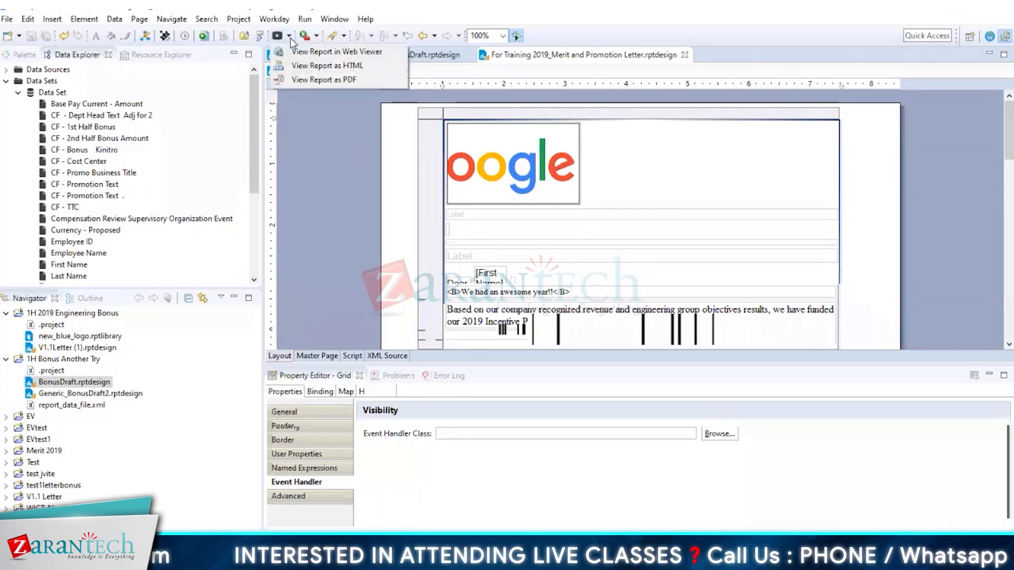
{"action": "left_click", "coordinate": [307, 67]}
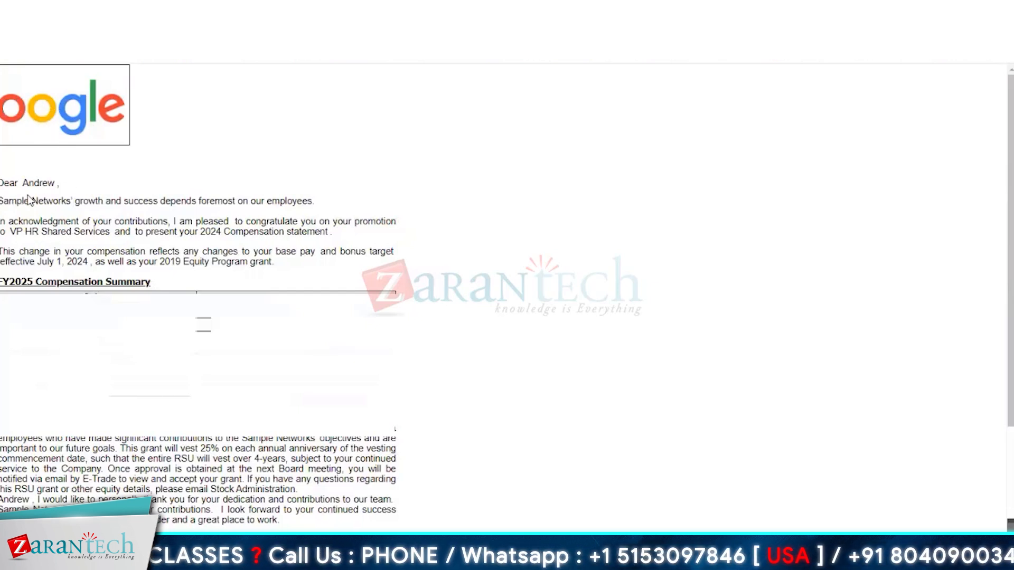
{"action": "left_click_drag", "start_coordinate": [17, 202], "coordinate": [59, 203]}
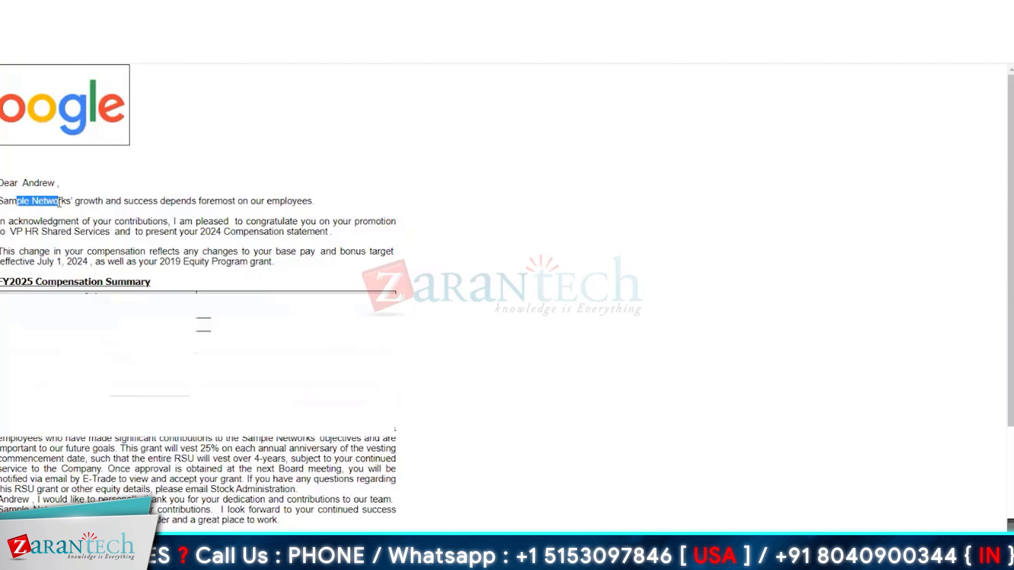
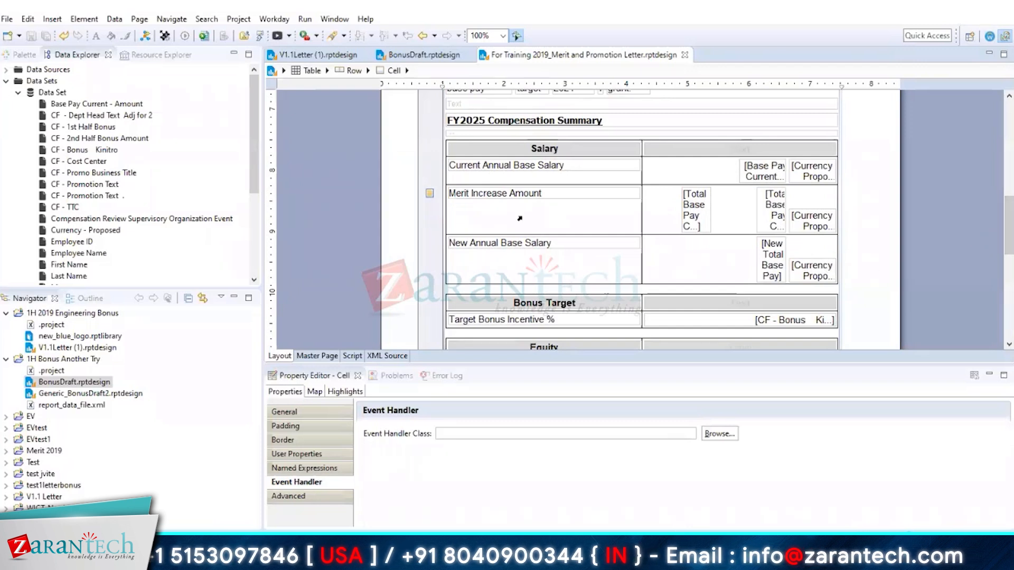
- Inspect the visibility properties of the Salary heading text and its parent row in the FY2025 Compensation Summary
{"action": "left_click", "coordinate": [467, 155]}
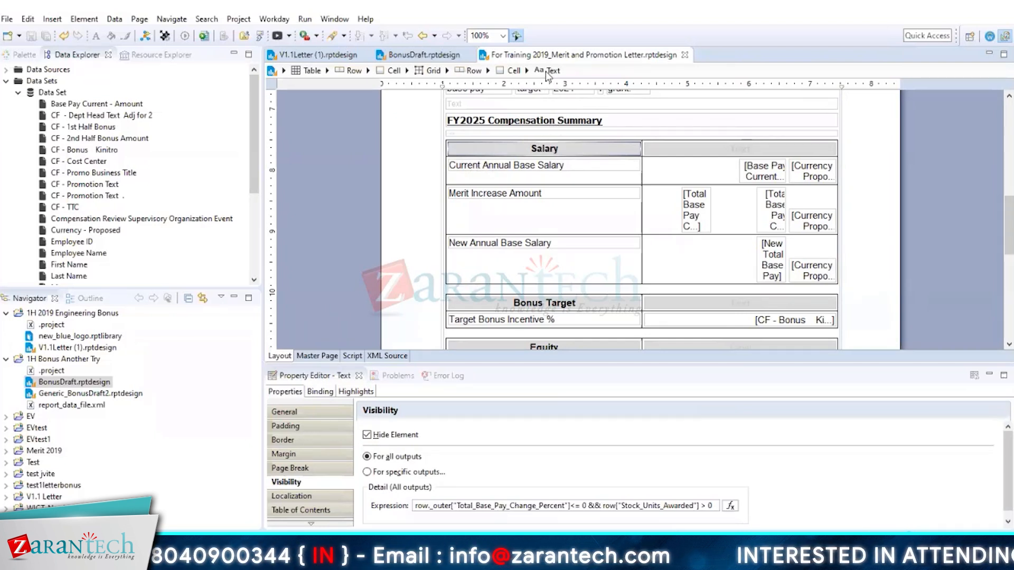
{"action": "left_click", "coordinate": [510, 71]}
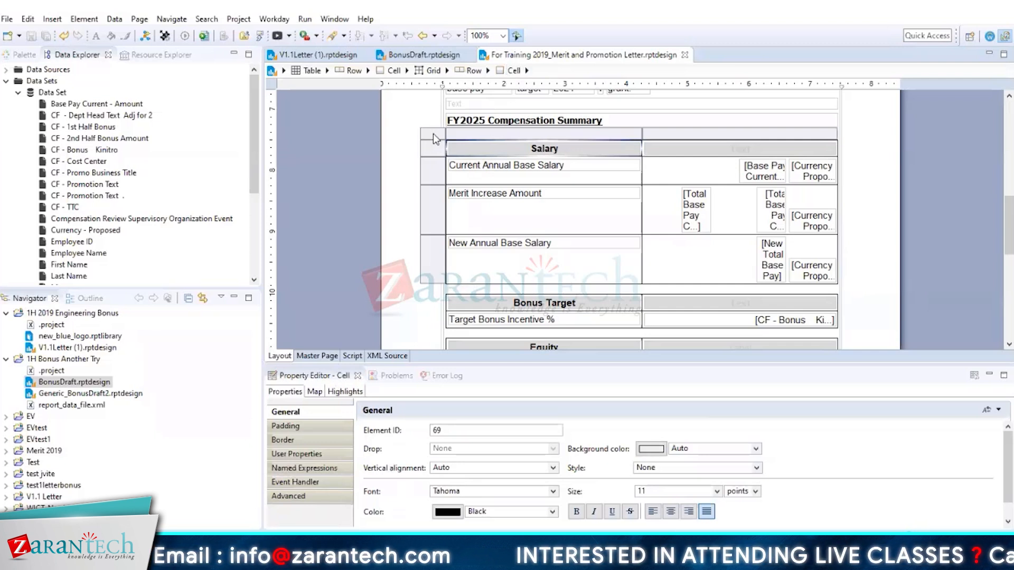
{"action": "left_click", "coordinate": [438, 239]}
{"action": "left_click", "coordinate": [433, 224]}
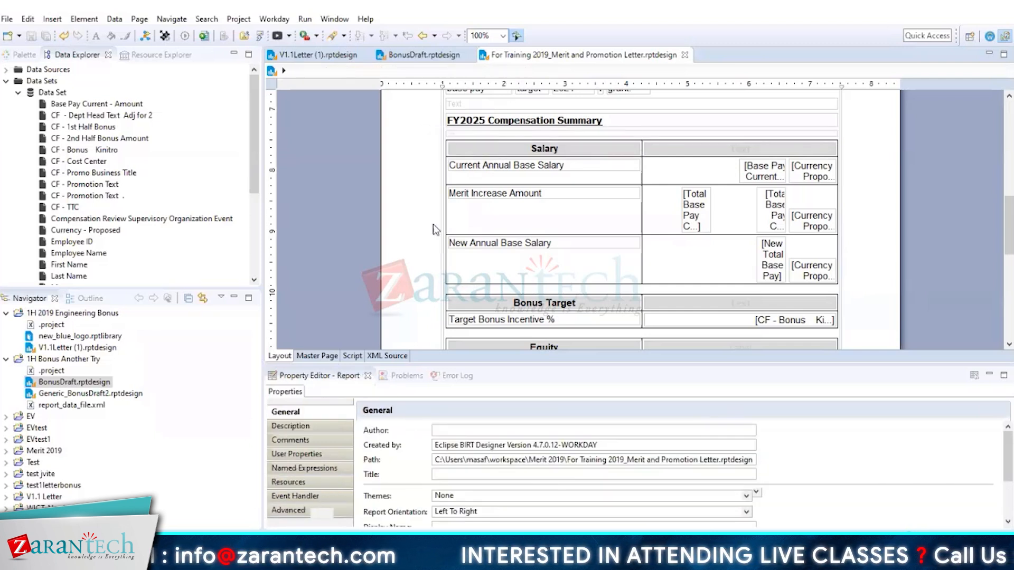
{"action": "left_click", "coordinate": [471, 148]}
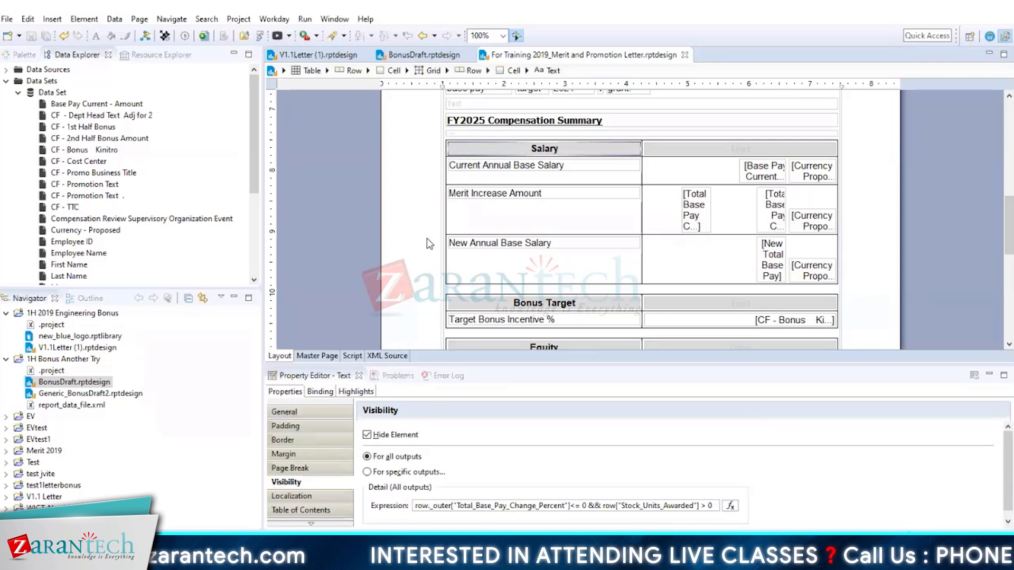
{"action": "left_click", "coordinate": [474, 71]}
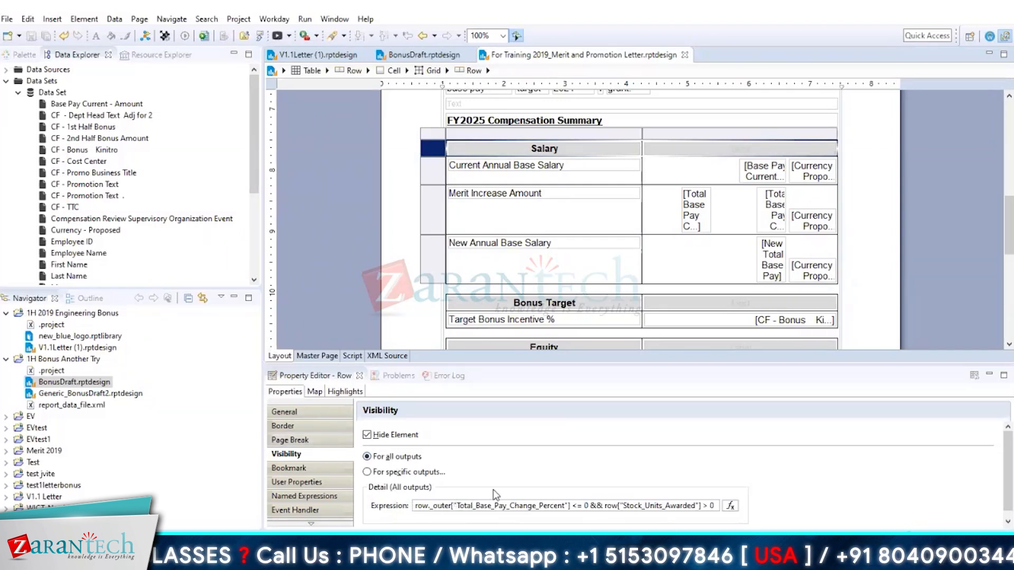
- Examine the Salary heading row's hide condition in the Expression Builder, highlighting its parts, and close it without changes
{"action": "left_click", "coordinate": [731, 506]}
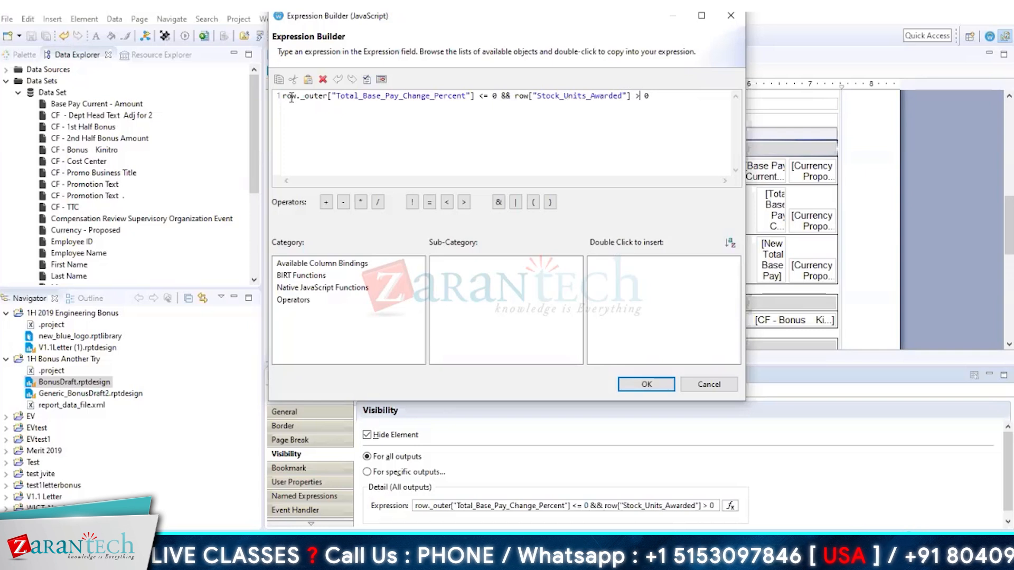
{"action": "left_click_drag", "start_coordinate": [291, 98], "coordinate": [318, 97]}
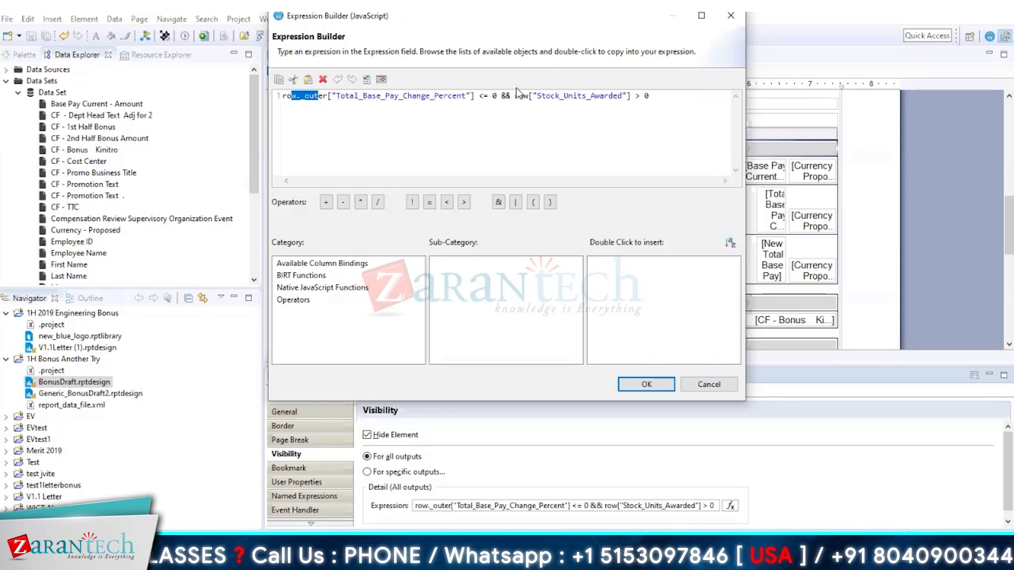
{"action": "left_click_drag", "start_coordinate": [497, 96], "coordinate": [511, 95]}
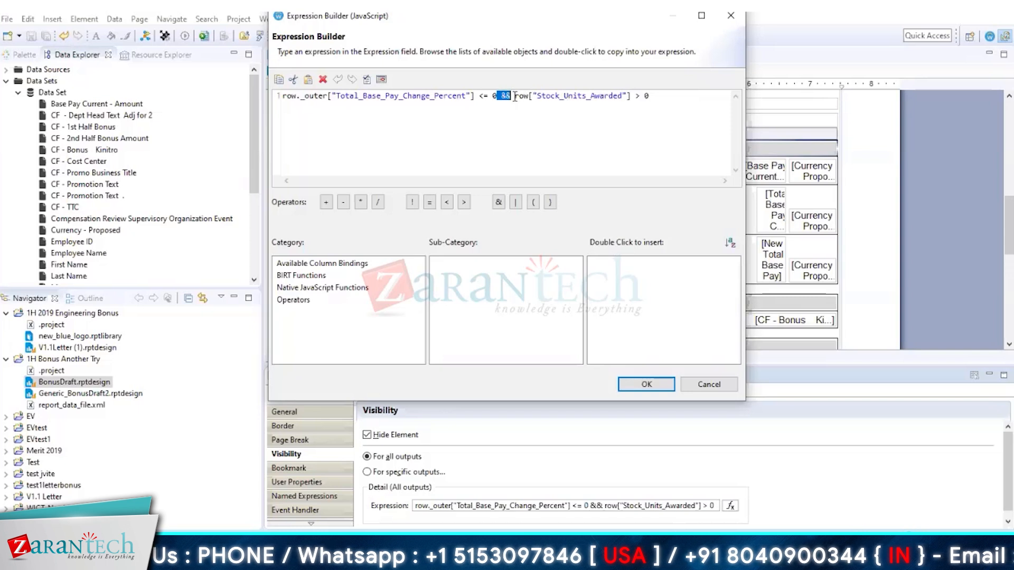
{"action": "left_click", "coordinate": [515, 97]}
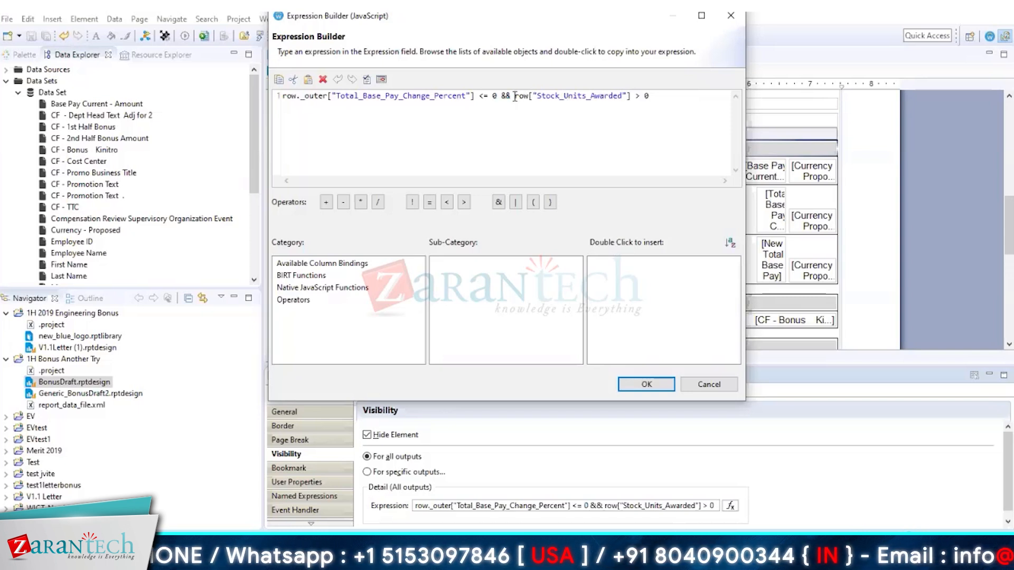
{"action": "left_click_drag", "start_coordinate": [497, 95], "coordinate": [653, 82]}
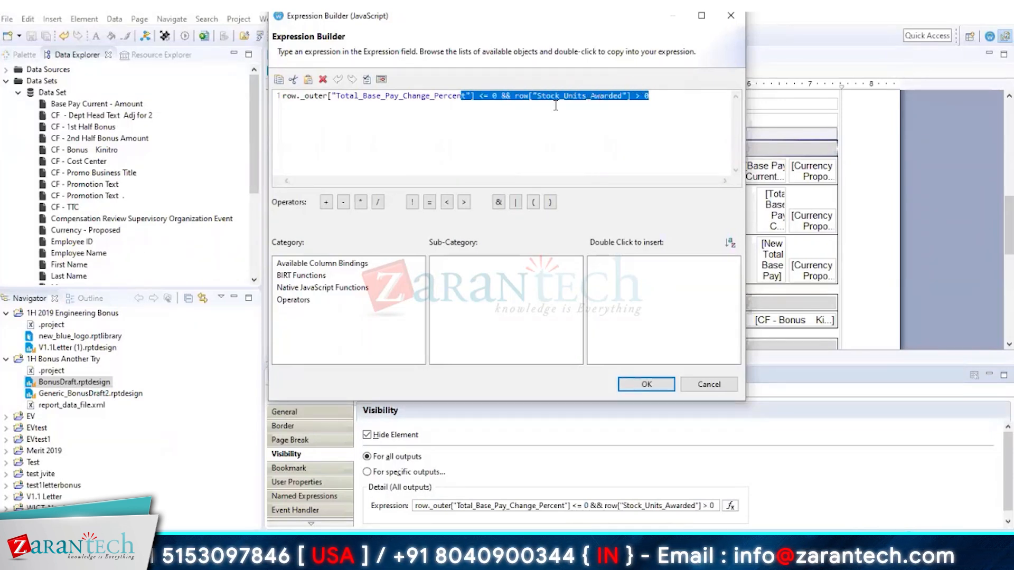
{"action": "left_click", "coordinate": [386, 99]}
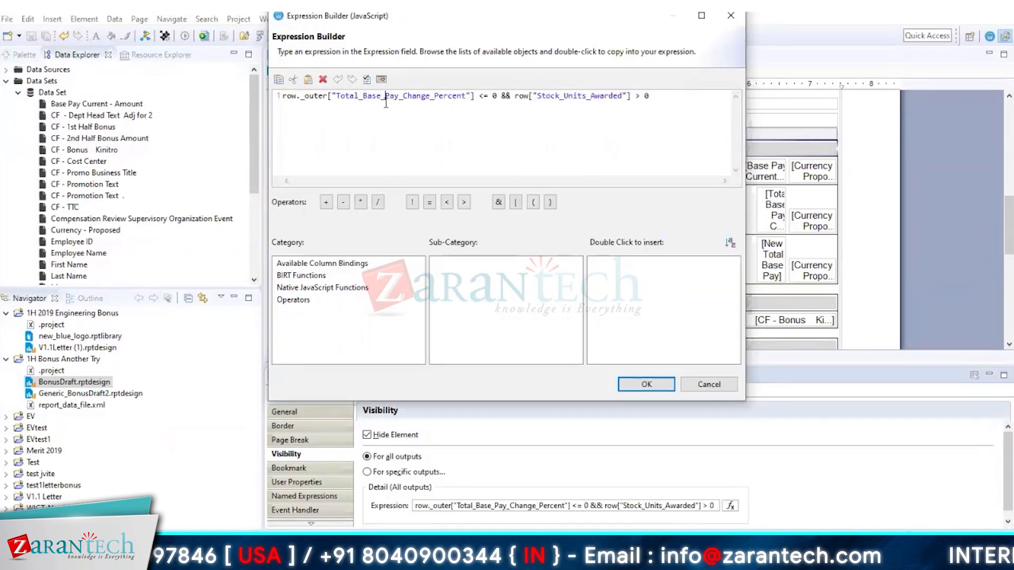
{"action": "left_click_drag", "start_coordinate": [413, 98], "coordinate": [546, 95]}
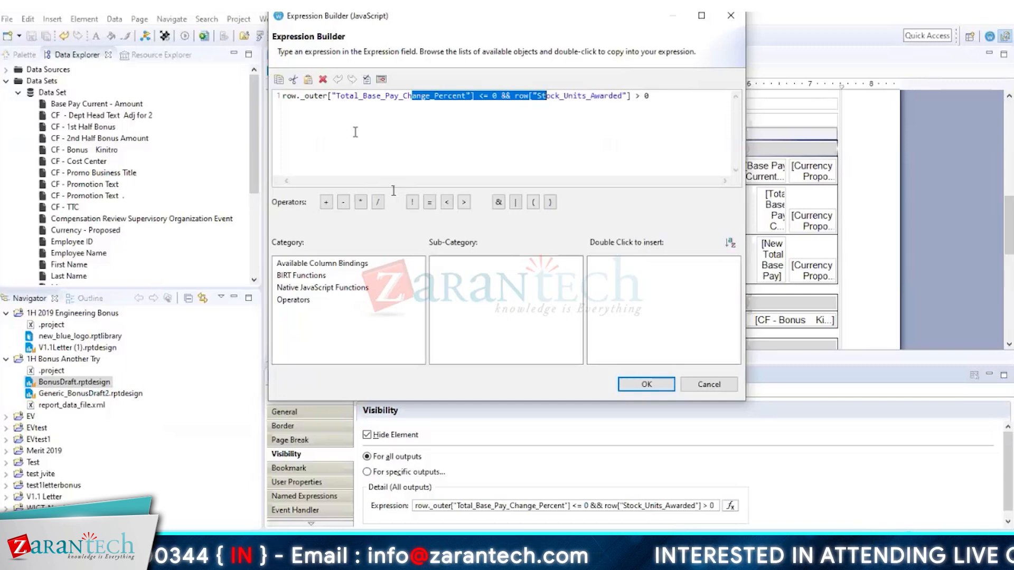
{"action": "left_click", "coordinate": [716, 387]}
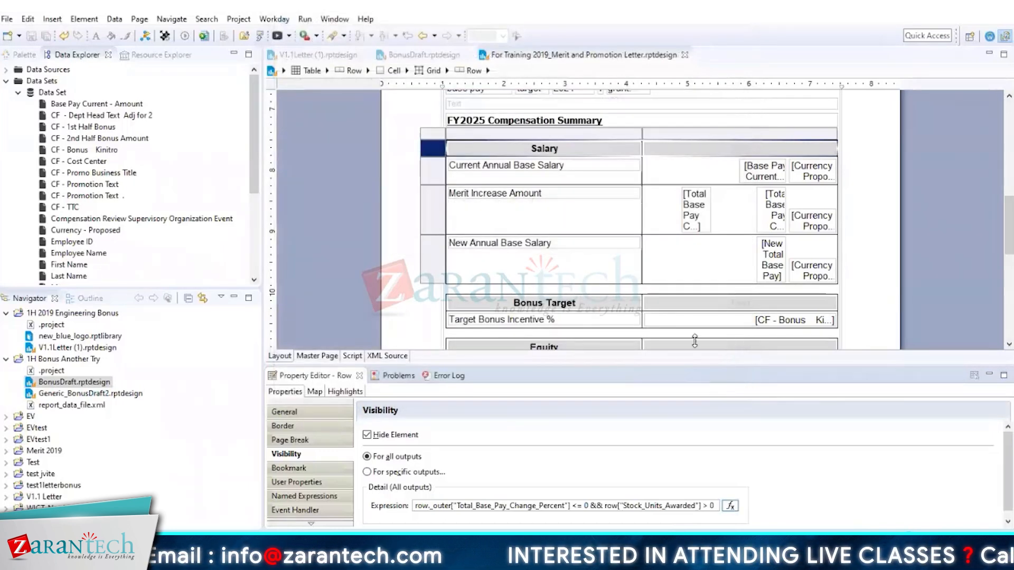
- Review the Bonus Target heading's visibility expression and text content, closing both editors without changes
{"action": "left_click", "coordinate": [564, 194]}
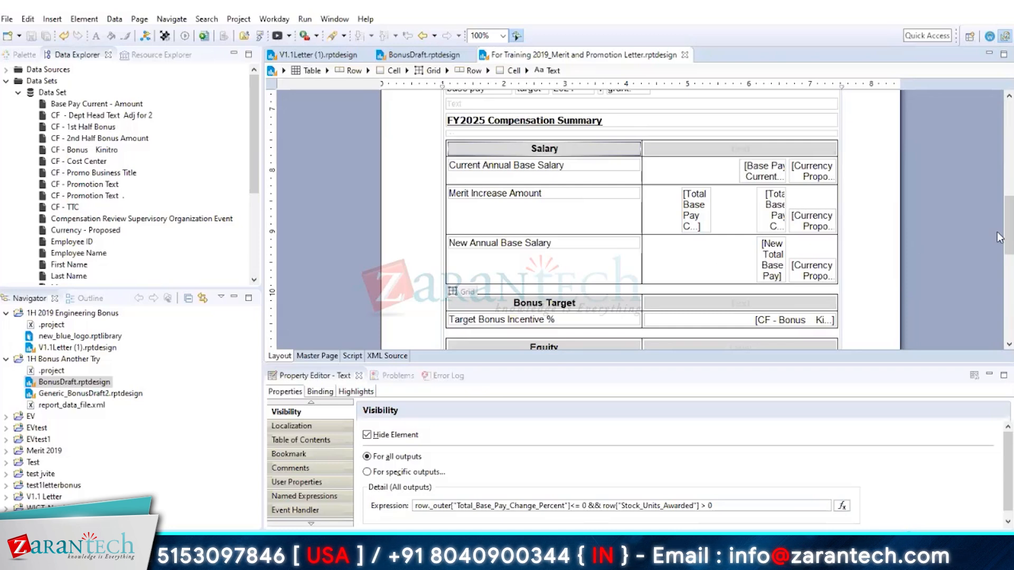
{"action": "left_click_drag", "start_coordinate": [999, 215], "coordinate": [1000, 227]}
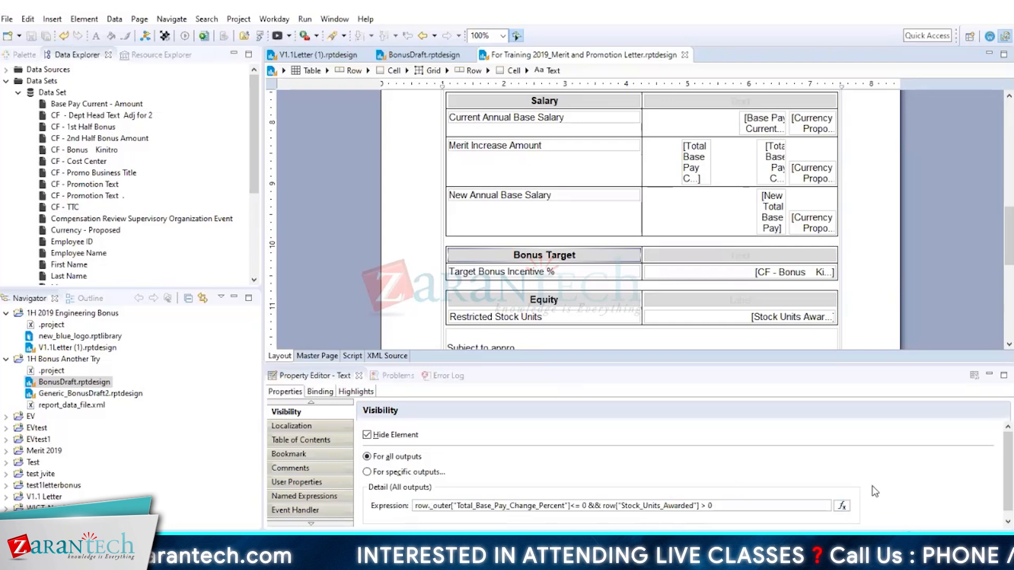
{"action": "left_click", "coordinate": [842, 506]}
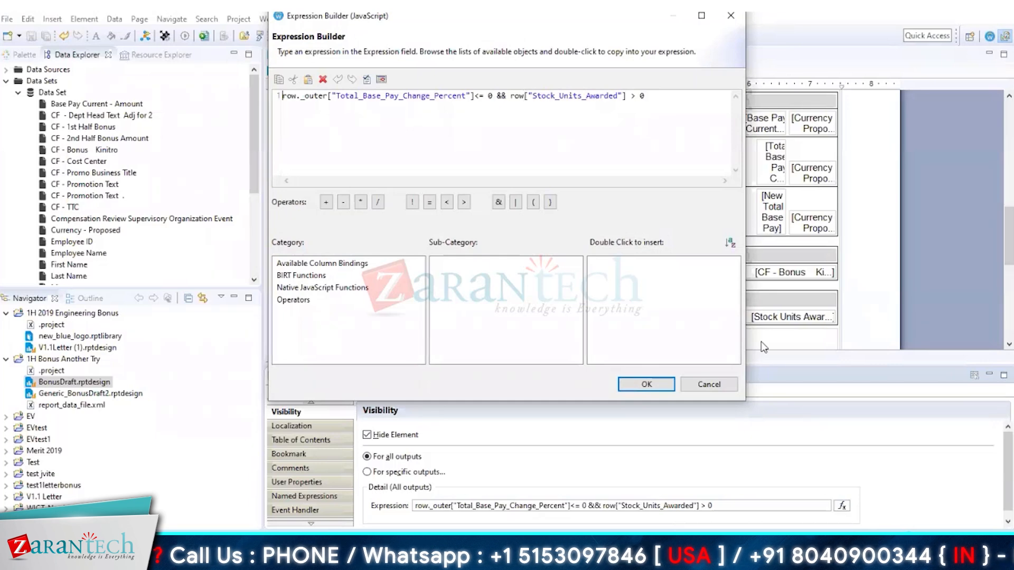
{"action": "left_click", "coordinate": [698, 390]}
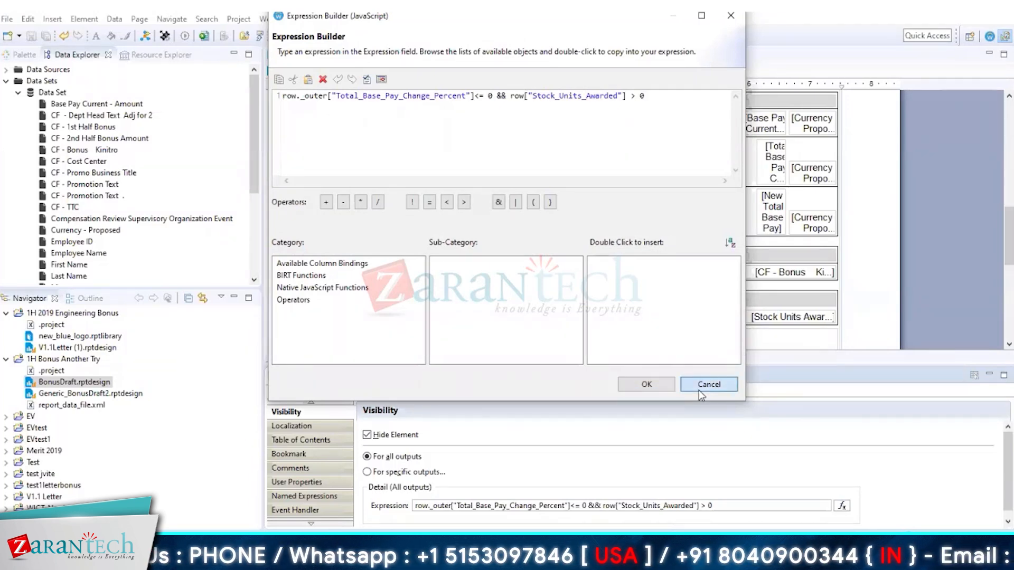
{"action": "double_click", "coordinate": [557, 255]}
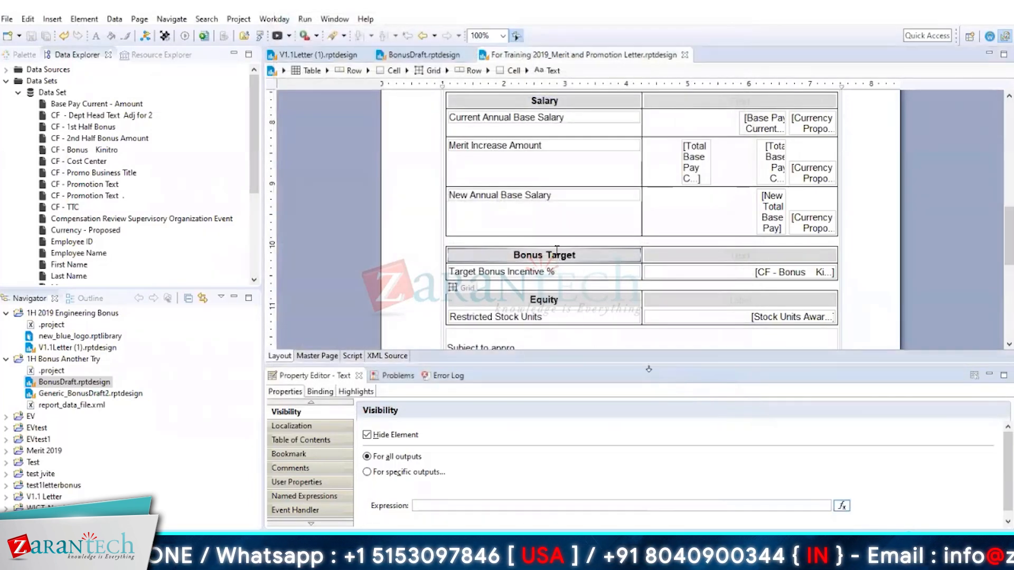
{"action": "left_click", "coordinate": [732, 360]}
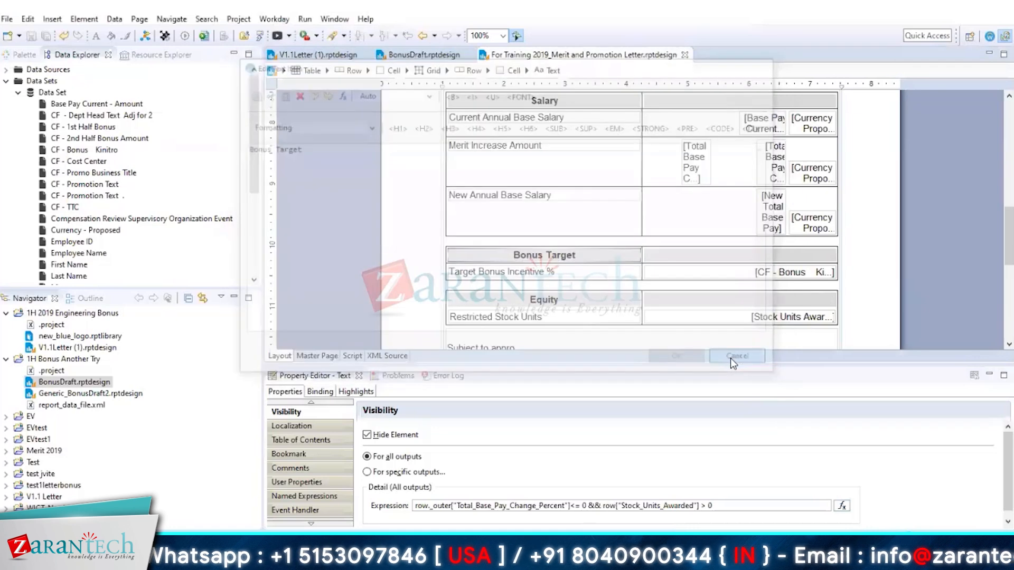
- Compare the visibility settings of the Bonus Target heading cells, the Equity label and the Stock Units Awarded data element
{"action": "left_click", "coordinate": [666, 250]}
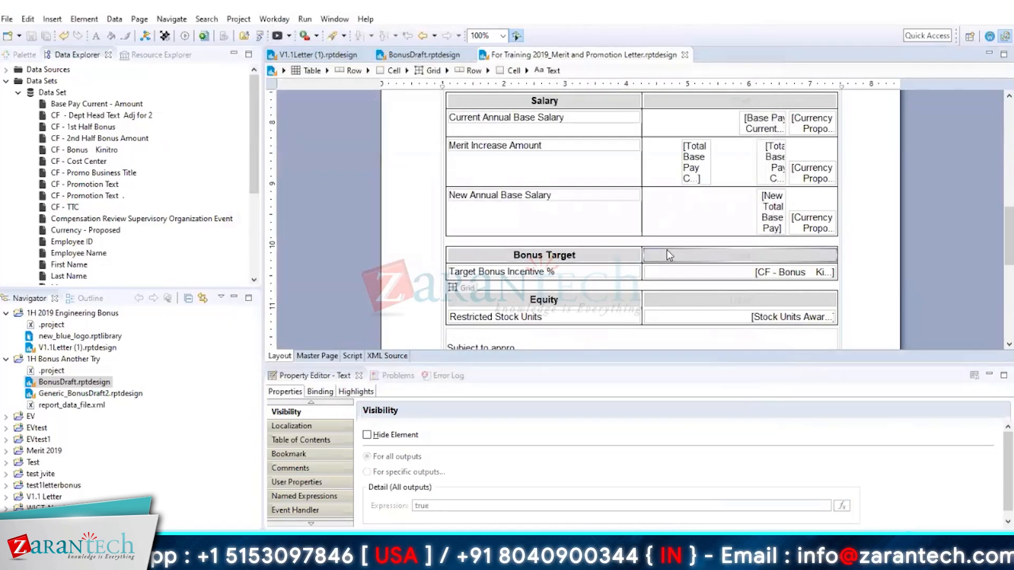
{"action": "left_click", "coordinate": [581, 261]}
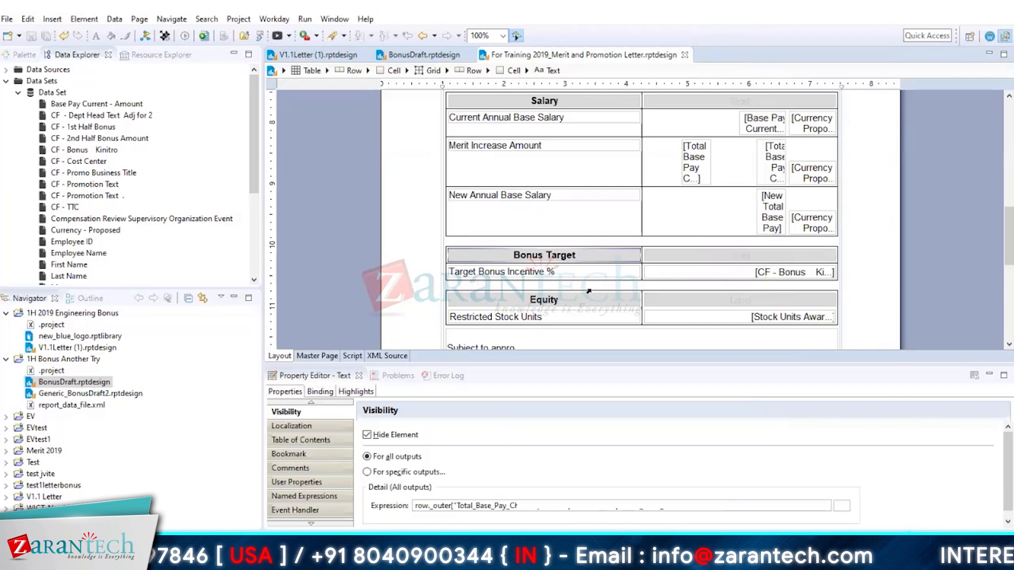
{"action": "left_click", "coordinate": [563, 304]}
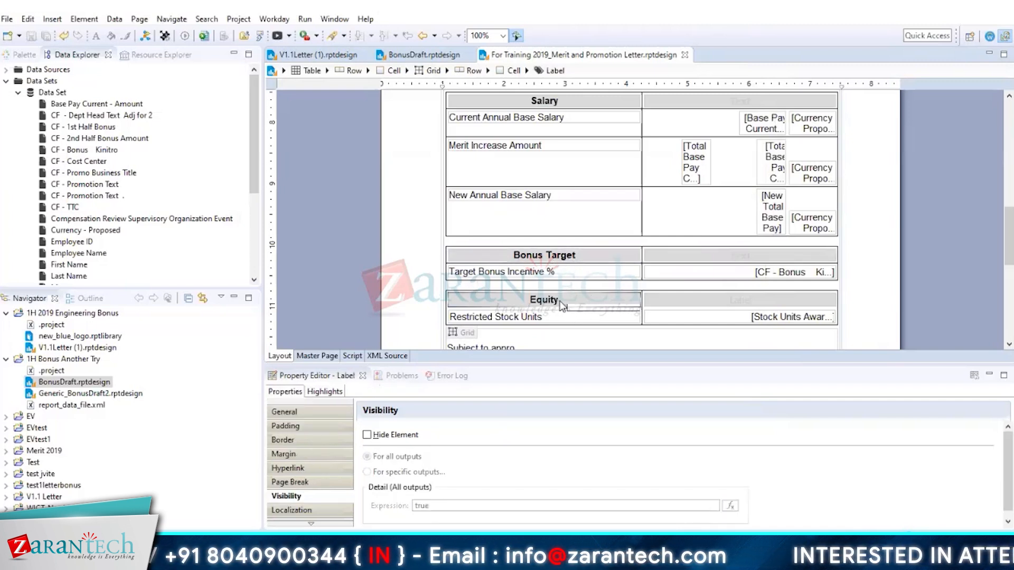
{"action": "left_click", "coordinate": [759, 318]}
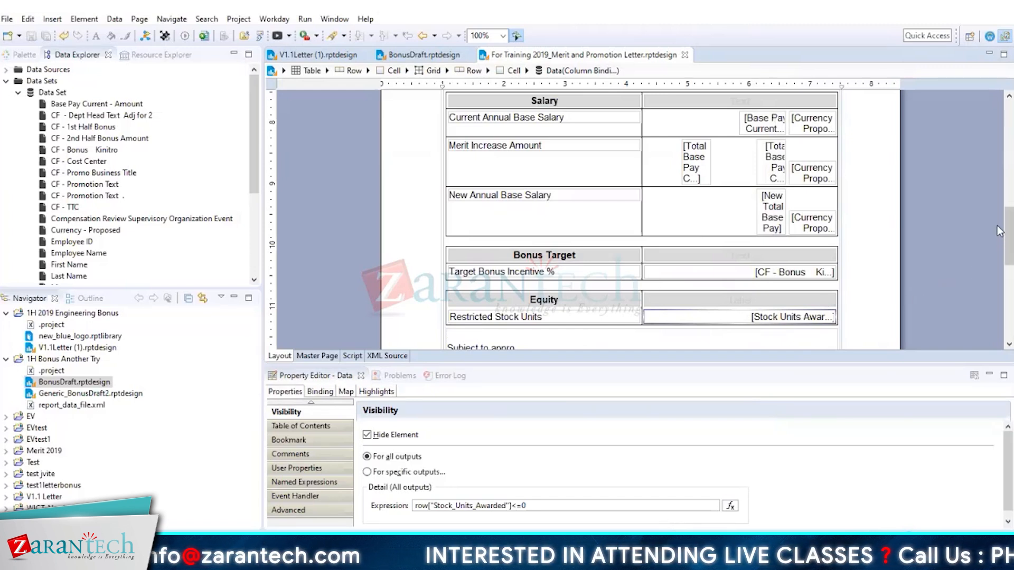
{"action": "scroll", "coordinate": [996, 232], "scroll_direction": "down", "scroll_amount": 1}
{"action": "scroll", "coordinate": [999, 236], "scroll_direction": "down", "scroll_amount": 2}
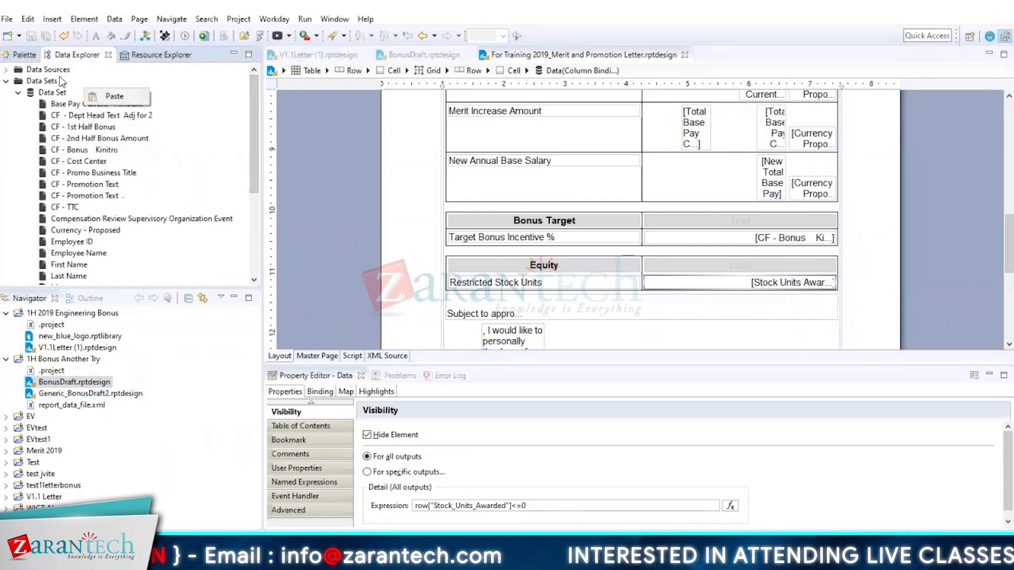
- Walk through the New Data Set wizard for a Workday Primary Report Data Set to its summary page, and cancel without creating it
{"action": "left_click", "coordinate": [7, 81]}
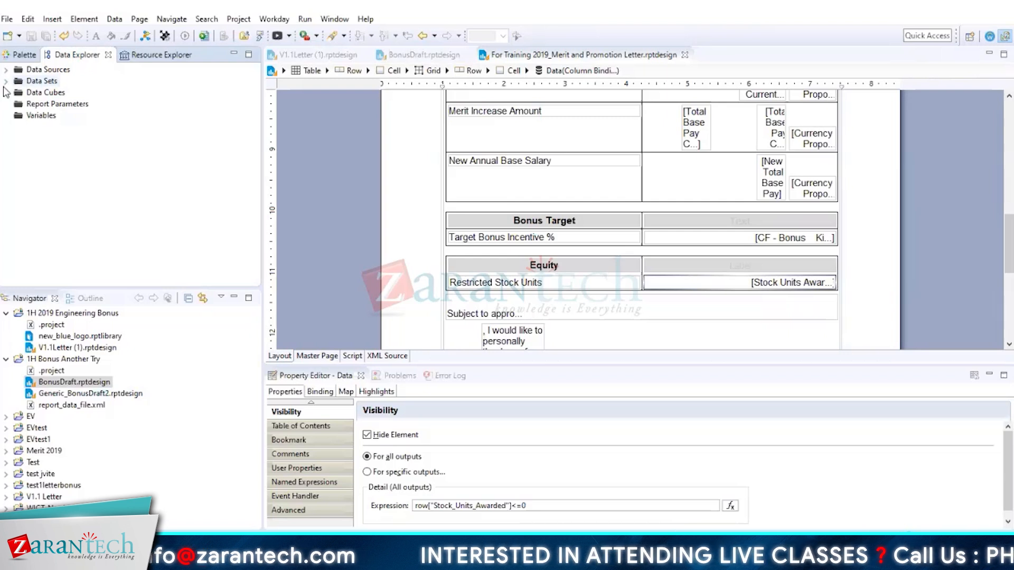
{"action": "left_click", "coordinate": [5, 82]}
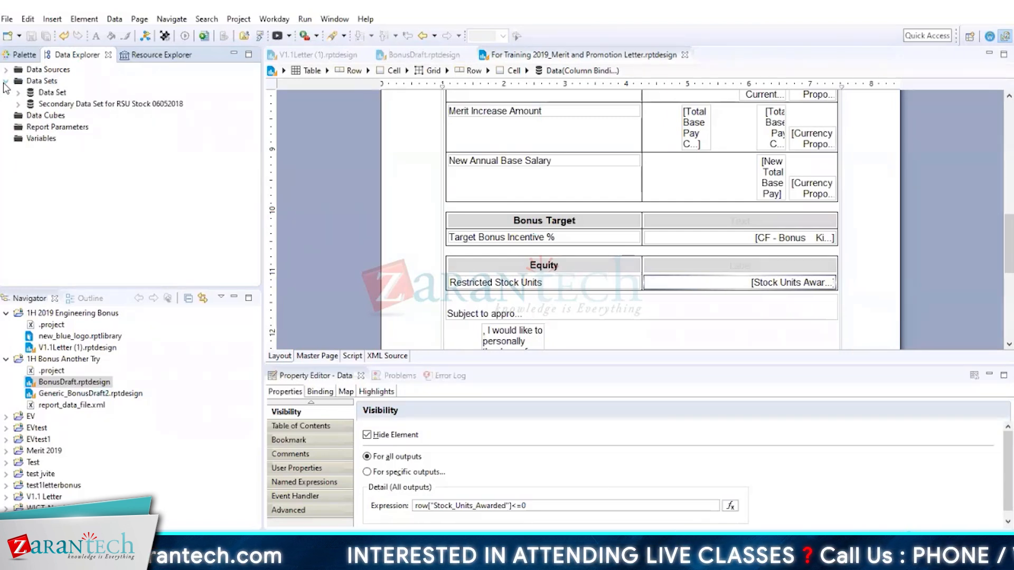
{"action": "right_click", "coordinate": [37, 83]}
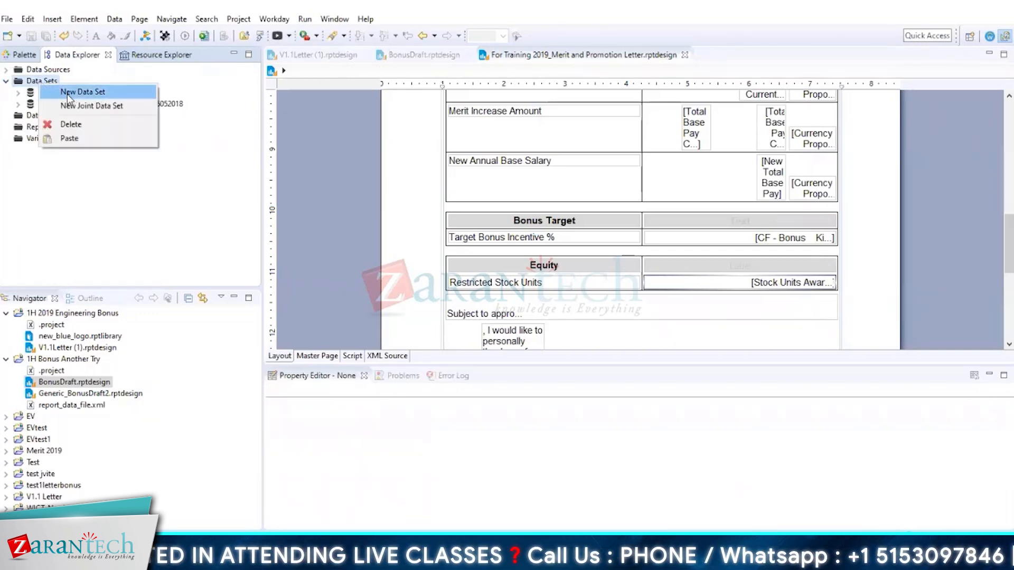
{"action": "left_click", "coordinate": [68, 94]}
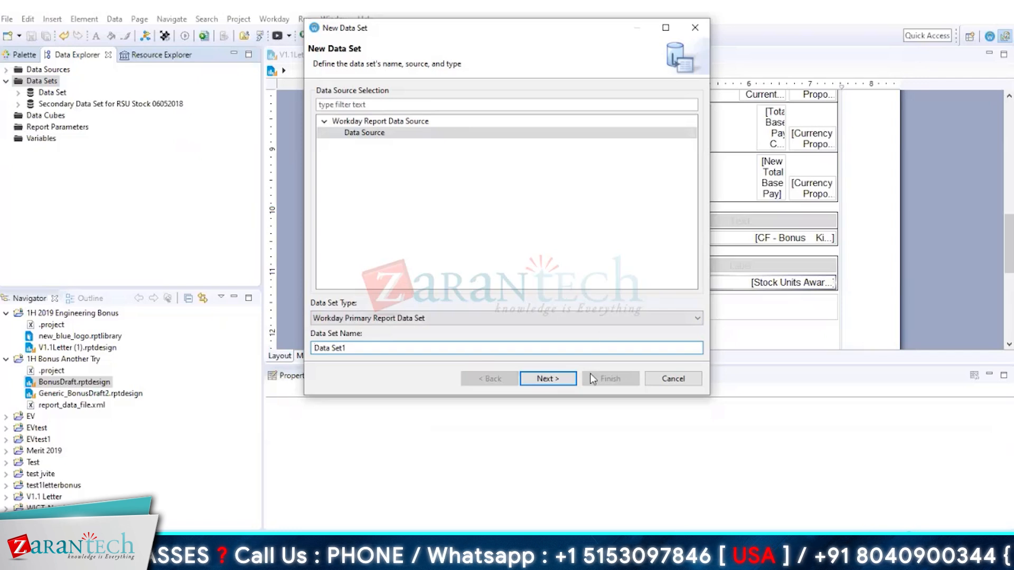
{"action": "left_click", "coordinate": [548, 379]}
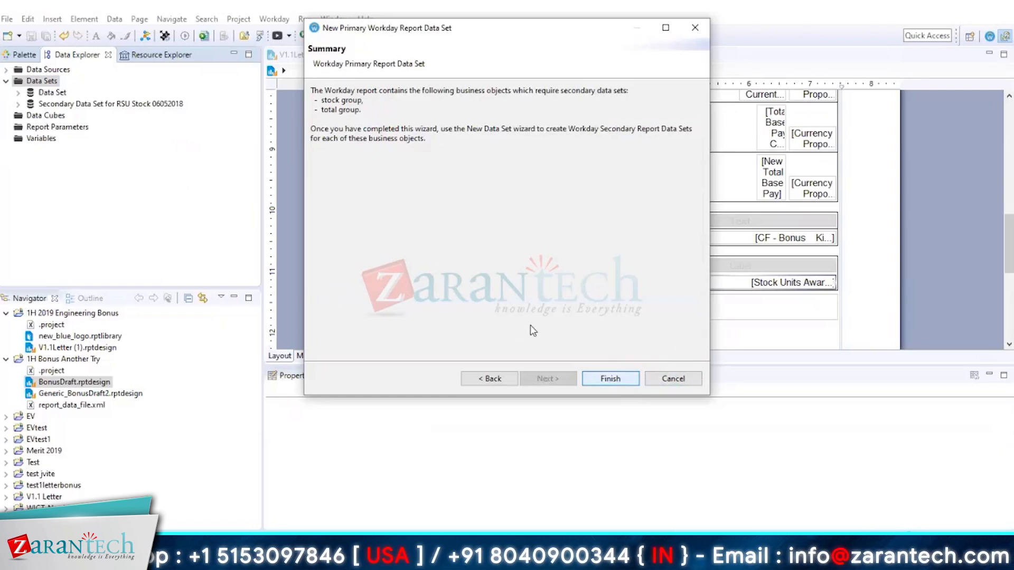
{"action": "left_click", "coordinate": [654, 376]}
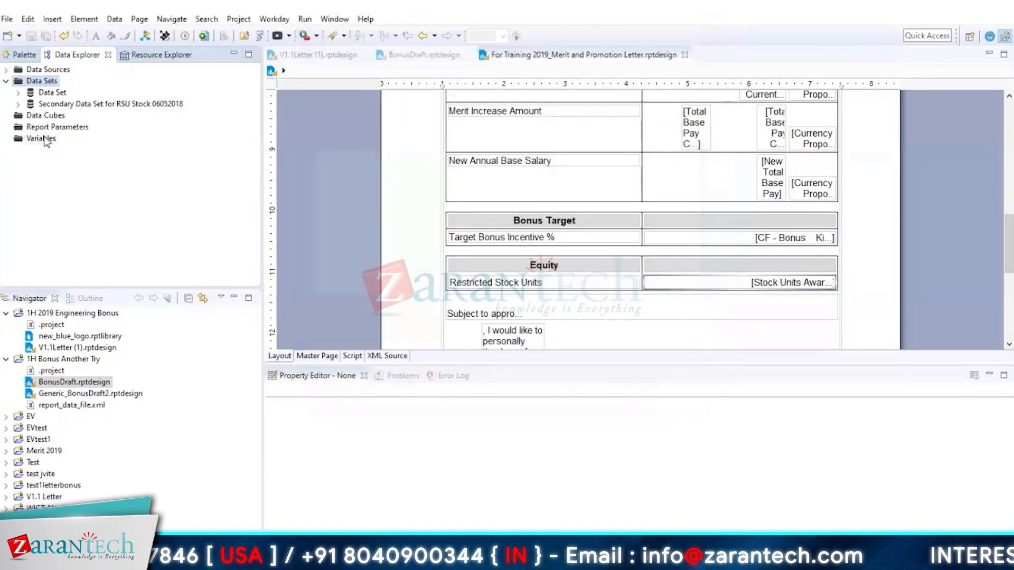
- Review the existing primary data set's summary of business objects requiring secondary data sets, closing the editor without changes and collapsing its field list
{"action": "right_click", "coordinate": [39, 82]}
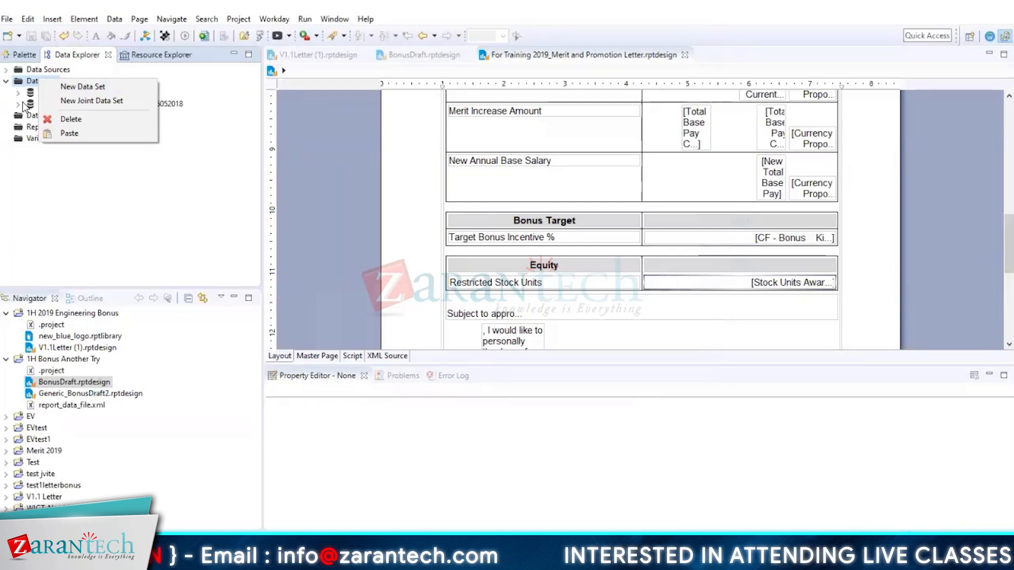
{"action": "left_click", "coordinate": [93, 199]}
{"action": "double_click", "coordinate": [52, 92]}
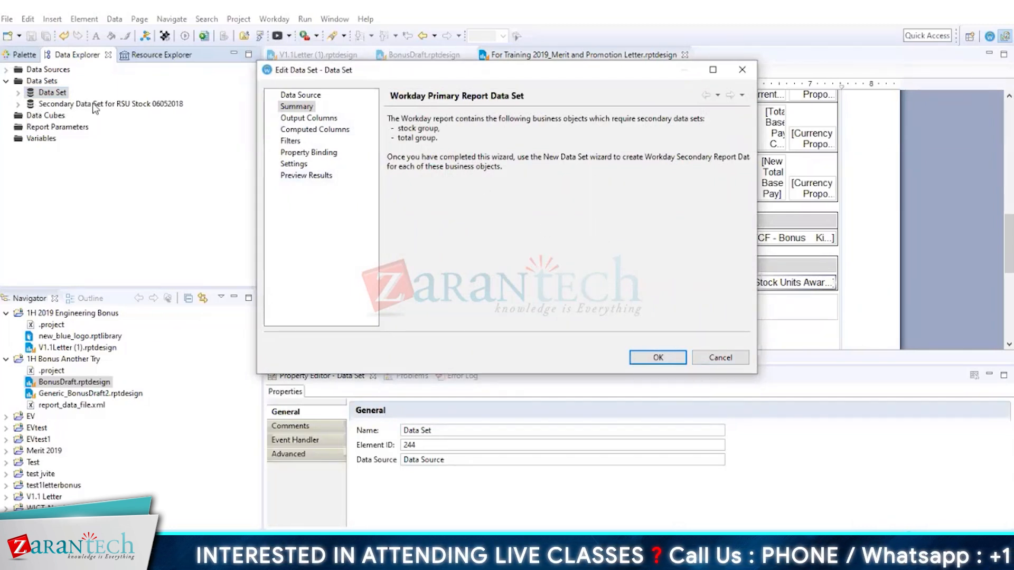
{"action": "left_click", "coordinate": [696, 356]}
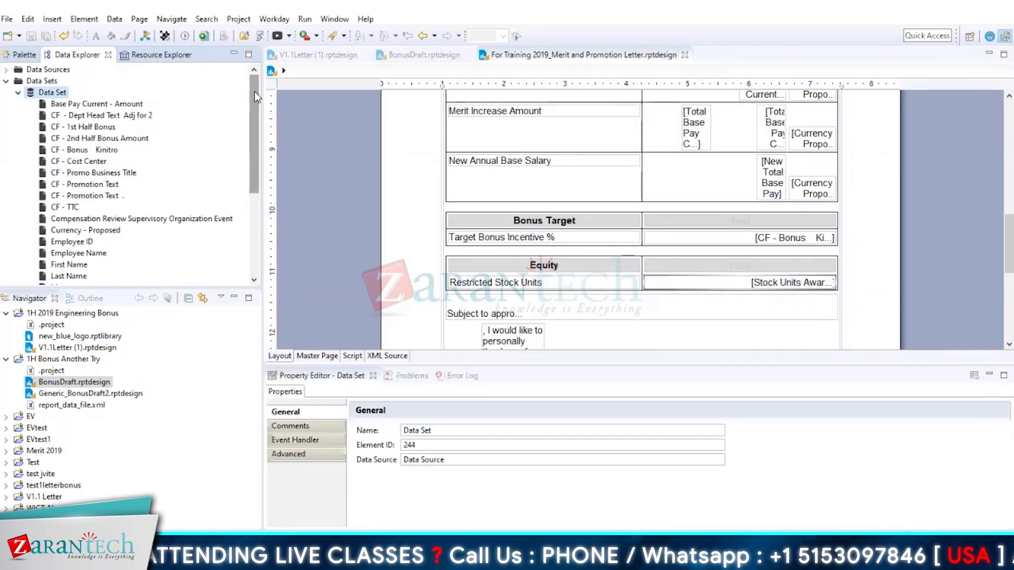
{"action": "left_click", "coordinate": [18, 92]}
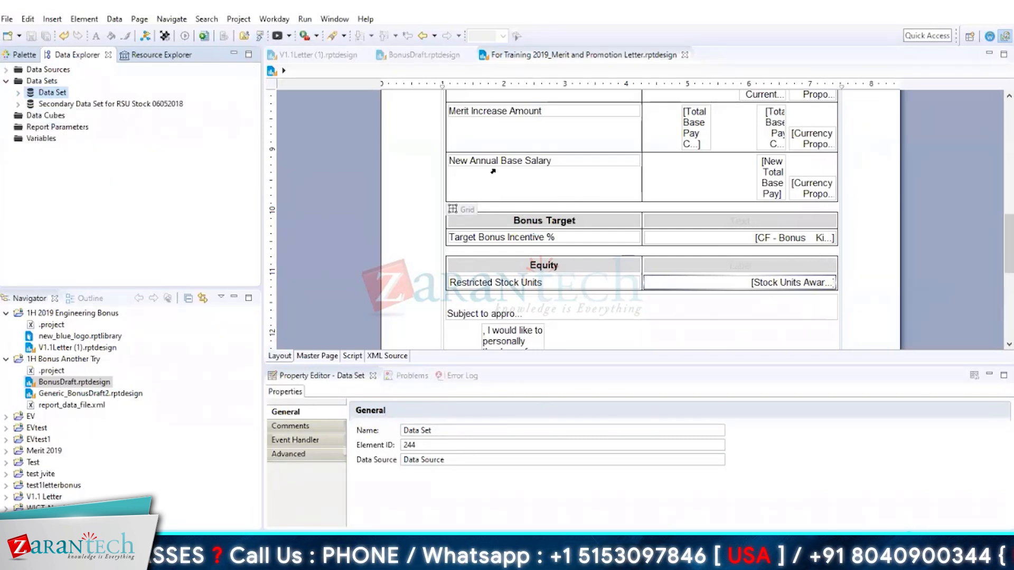
- Switch to the BIRT Notes document in Google Docs and skim it, returning to the opening notes on Report Designer with Form Layout
{"action": "left_click", "coordinate": [580, 241]}
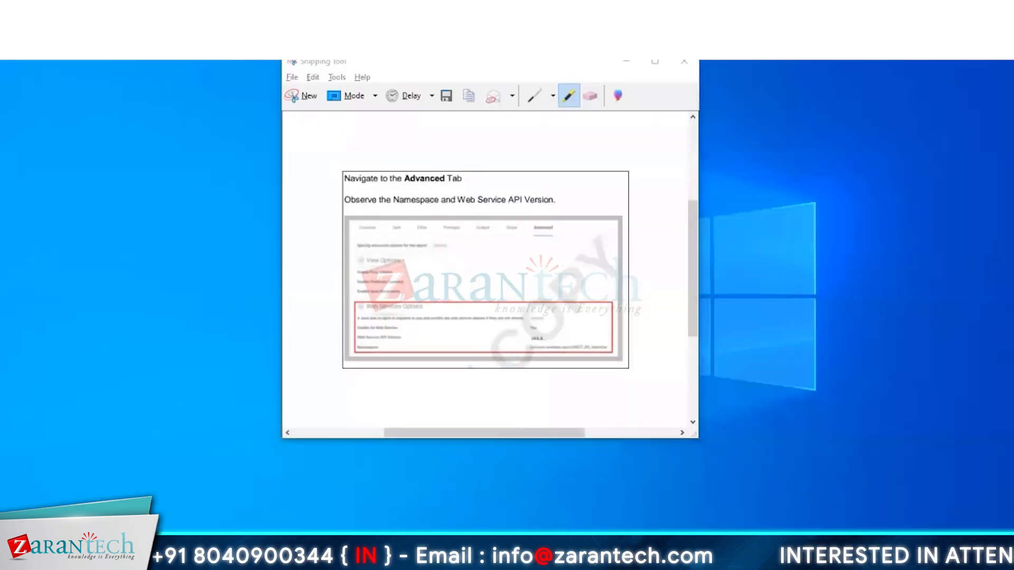
{"action": "mouse_move", "coordinate": [121, 552]}
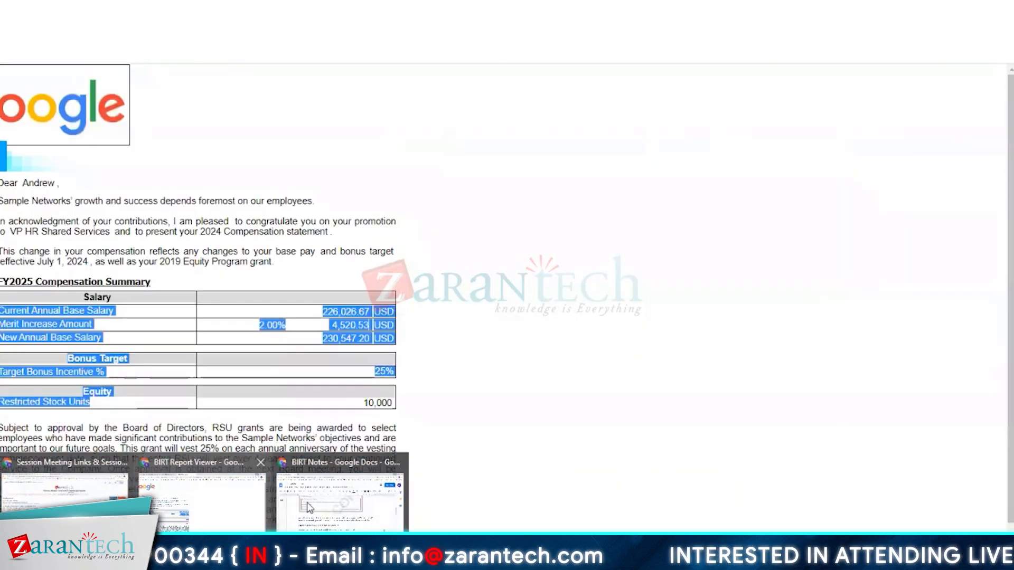
{"action": "left_click", "coordinate": [309, 507]}
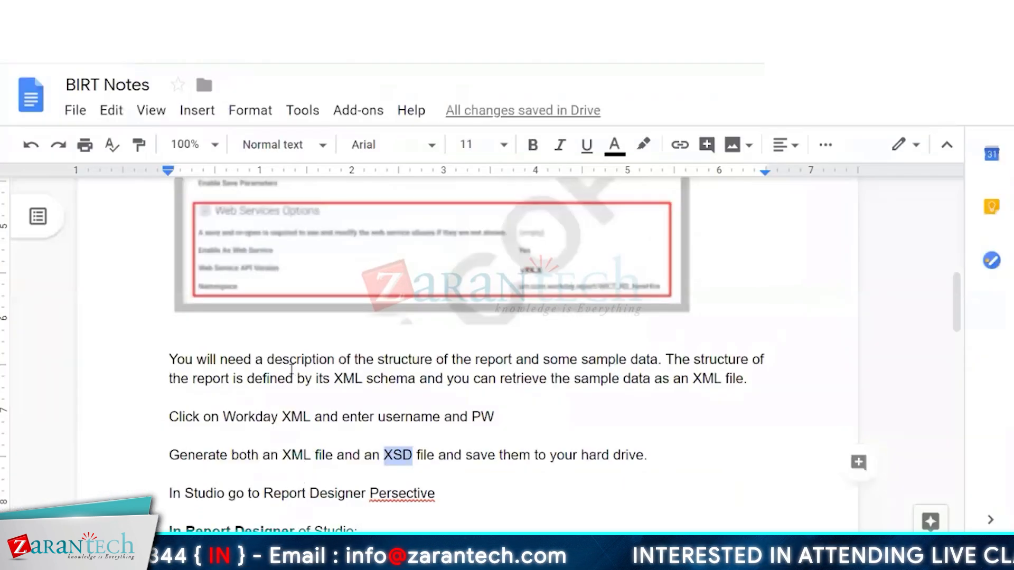
{"action": "left_click", "coordinate": [279, 378]}
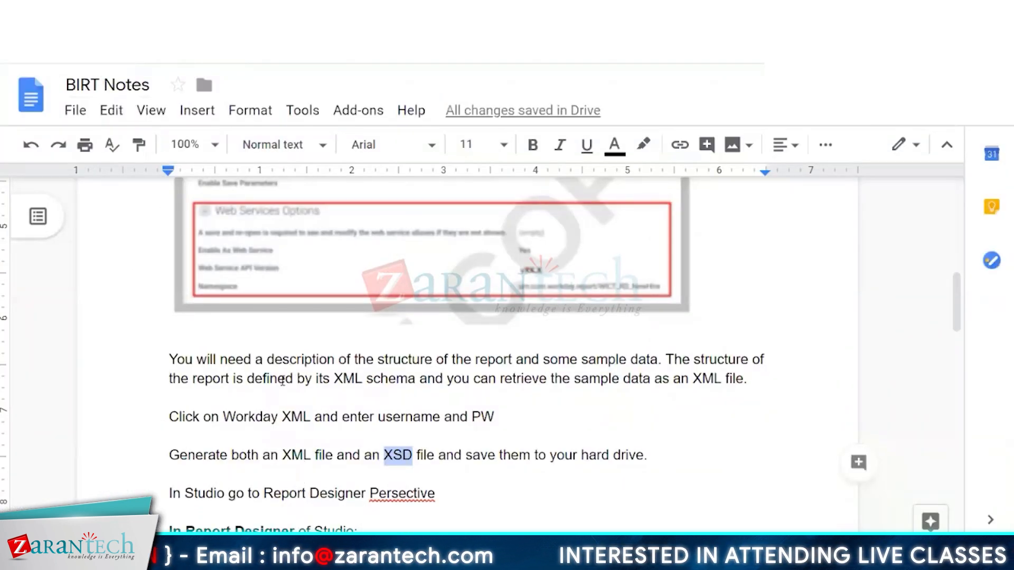
{"action": "scroll", "coordinate": [278, 356], "scroll_direction": "down", "scroll_amount": 8}
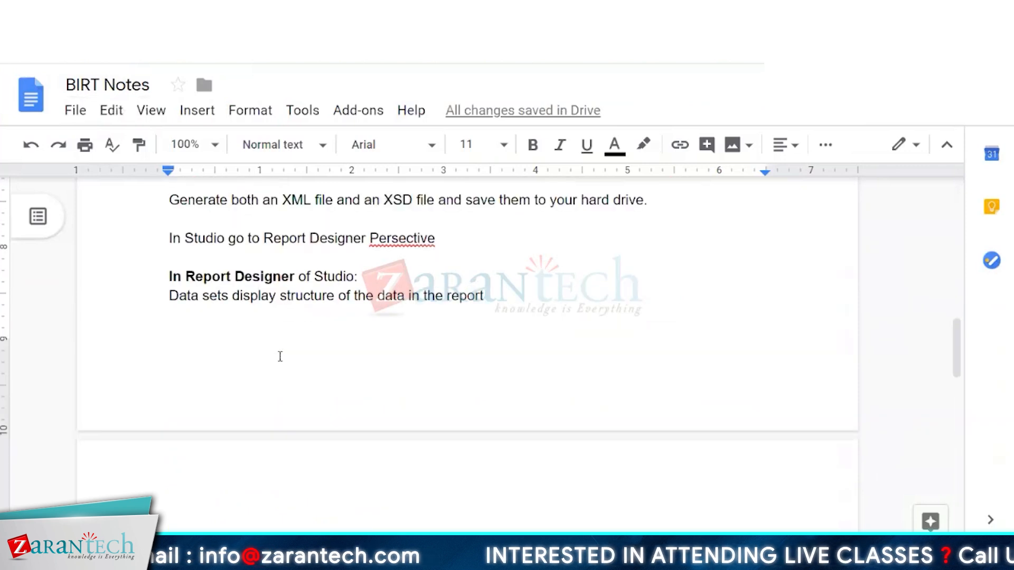
{"action": "scroll", "coordinate": [279, 355], "scroll_direction": "up", "scroll_amount": 12}
{"action": "scroll", "coordinate": [277, 353], "scroll_direction": "up", "scroll_amount": 5}
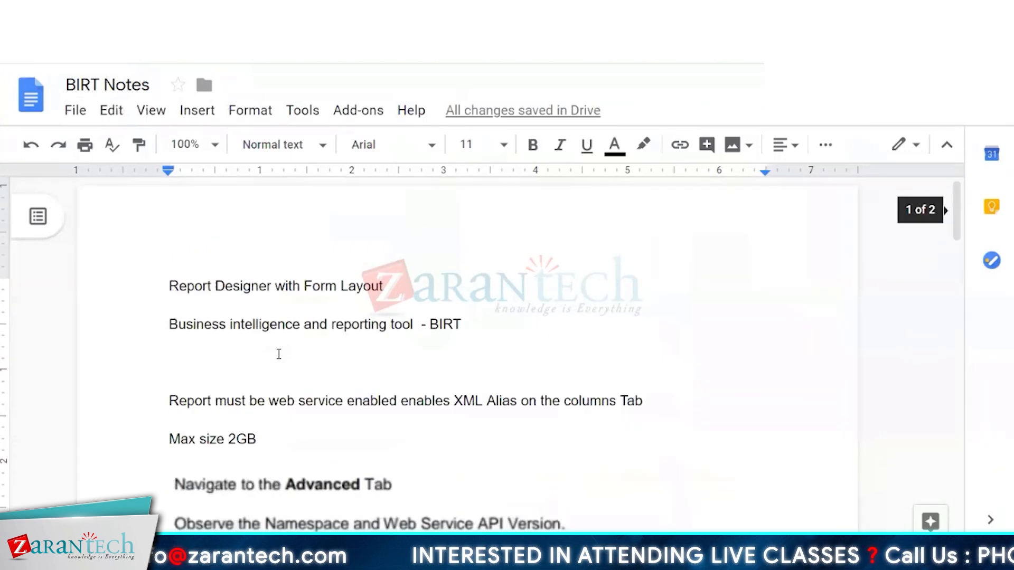
- Review the notes on generating the XML and XSD files, highlighting the mention of the Report Designer perspective in Studio
{"action": "scroll", "coordinate": [279, 354], "scroll_direction": "down", "scroll_amount": 10}
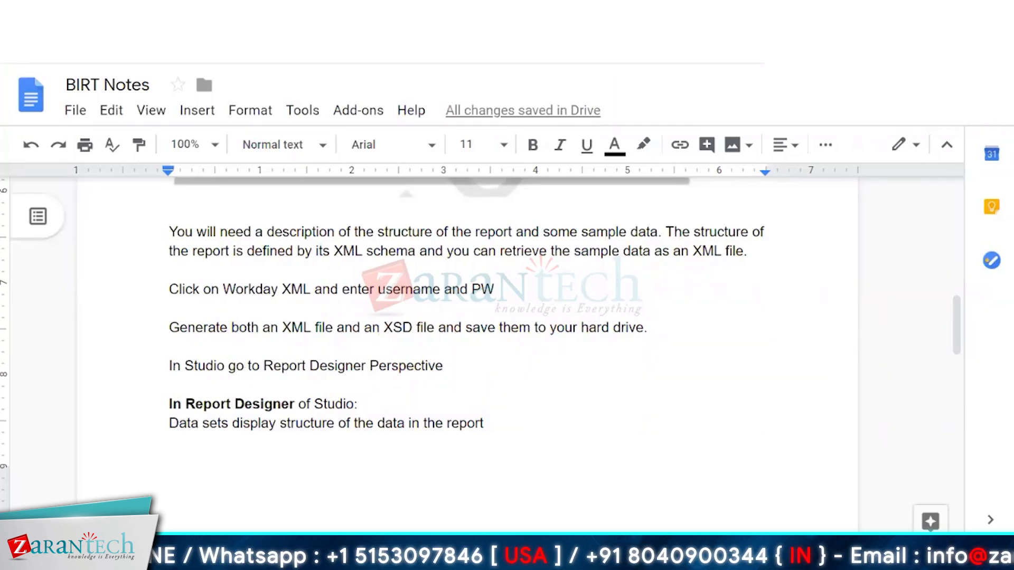
{"action": "left_click_drag", "start_coordinate": [263, 361], "coordinate": [377, 359]}
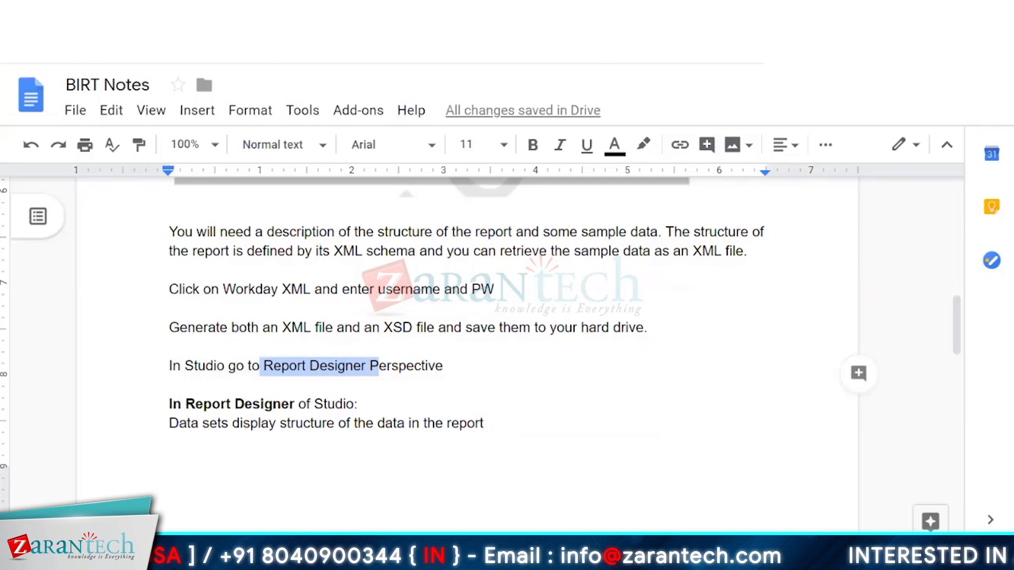
{"action": "left_click", "coordinate": [409, 365]}
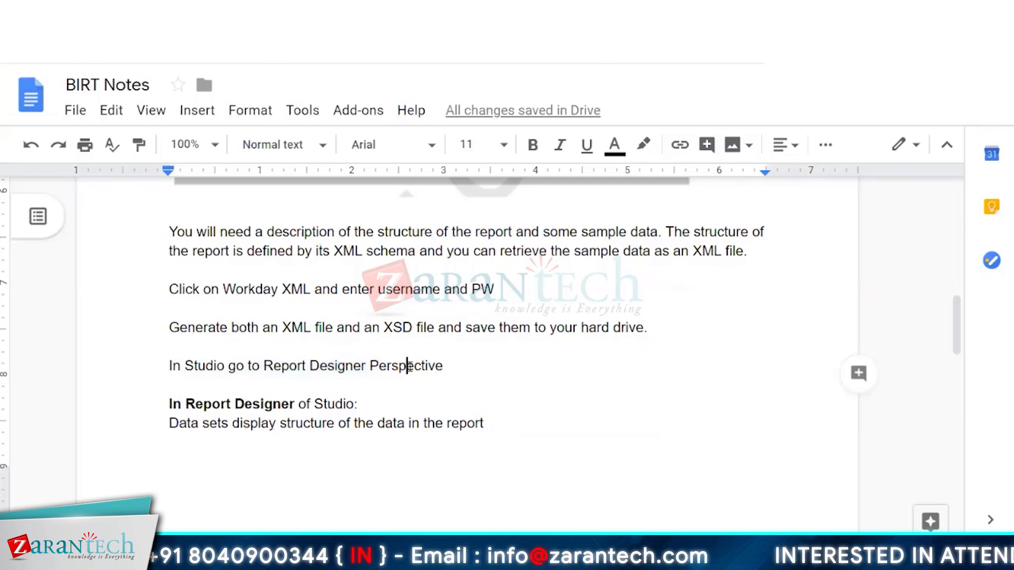